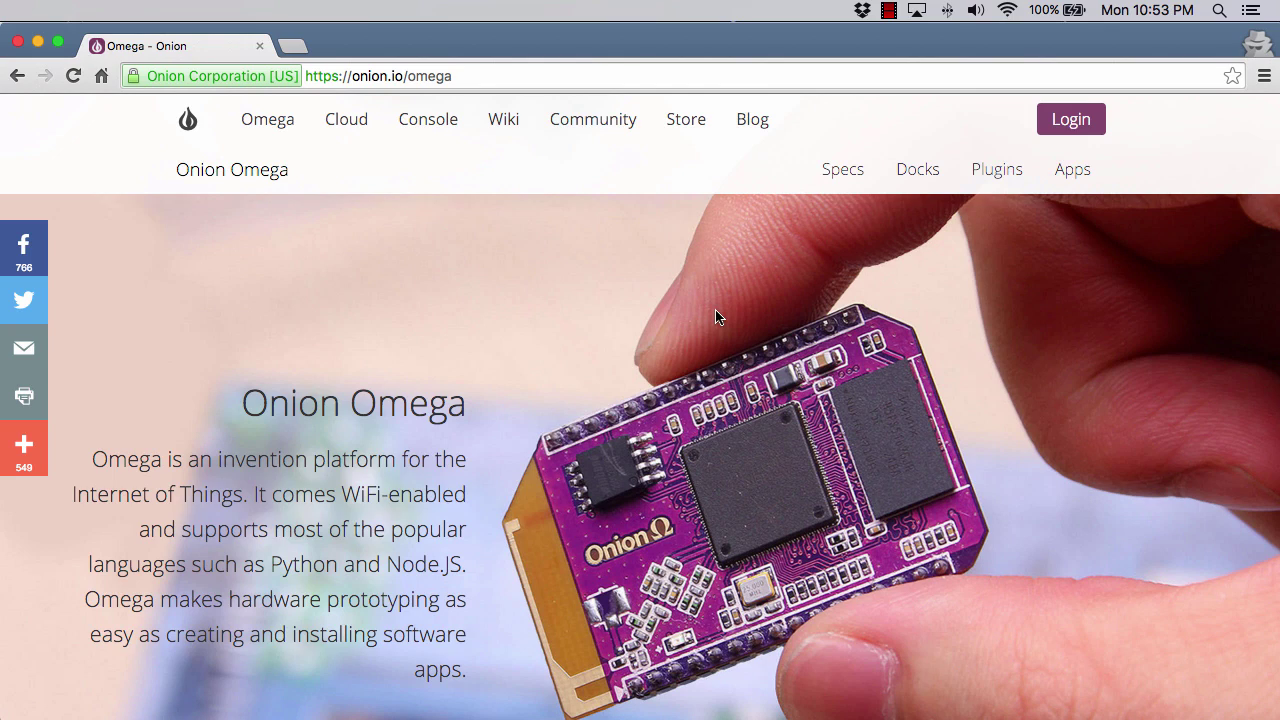
Scroll to the Onion site footer and open the Get Started guide under Resources.
scroll(649, 326, down, 15)
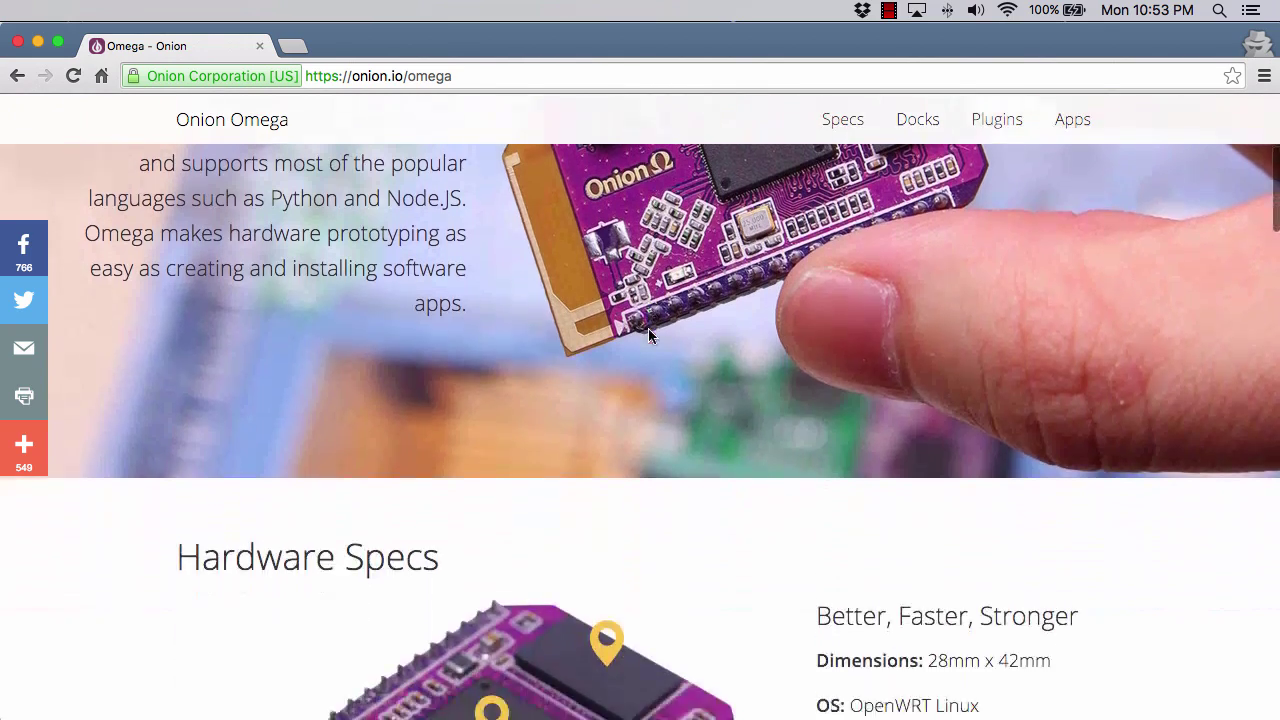
scroll(648, 336, down, 15)
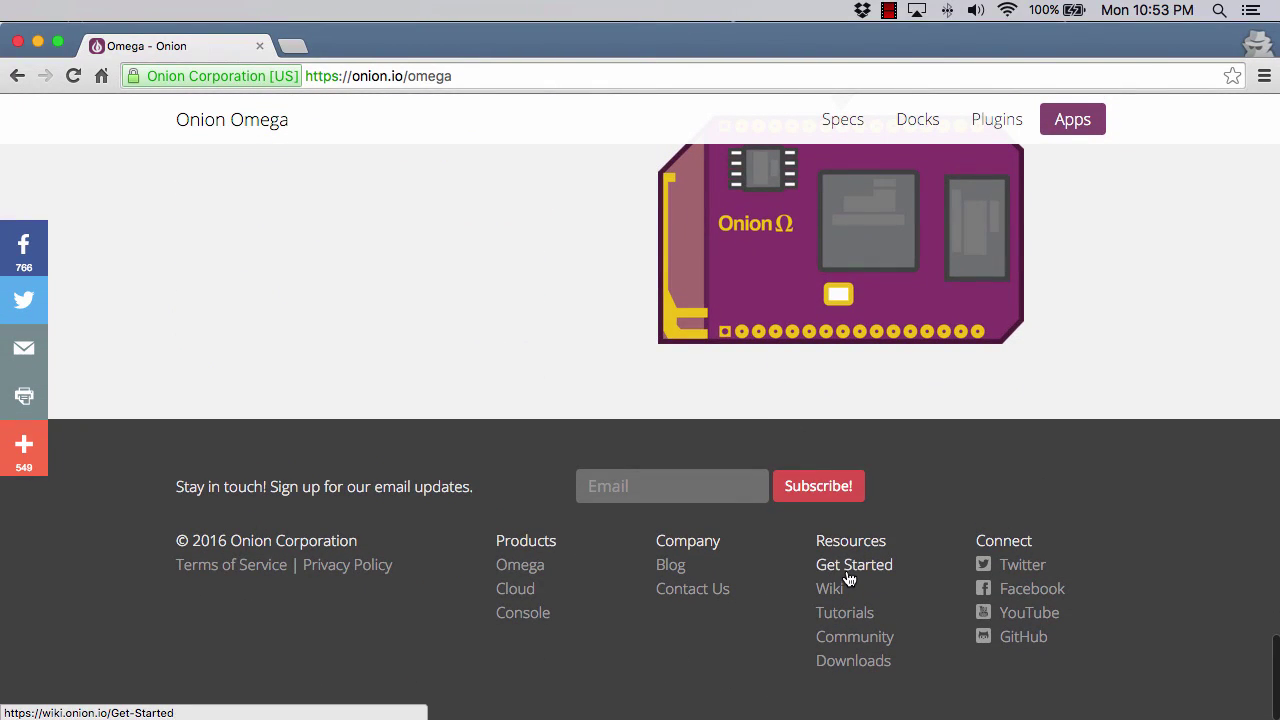
click(848, 571)
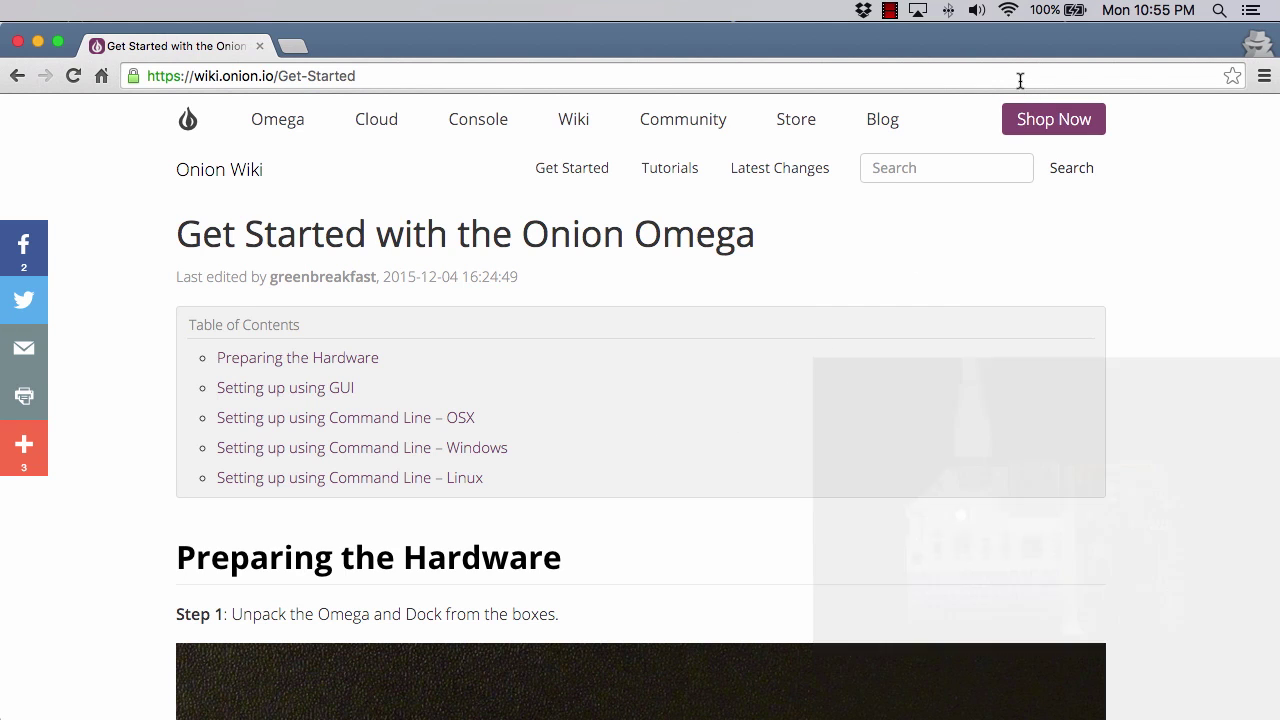
Connect the Mac to the Omega-1ACD Wi-Fi network from the menu-bar list.
click(1009, 12)
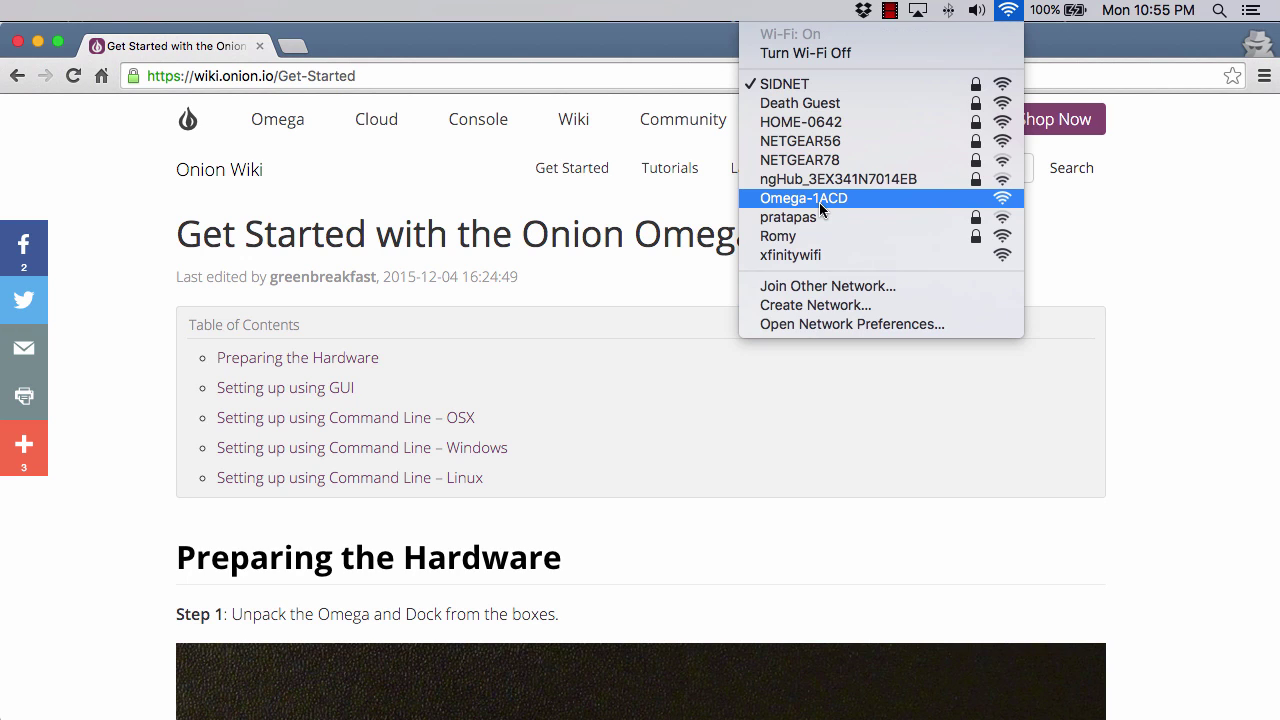
click(820, 198)
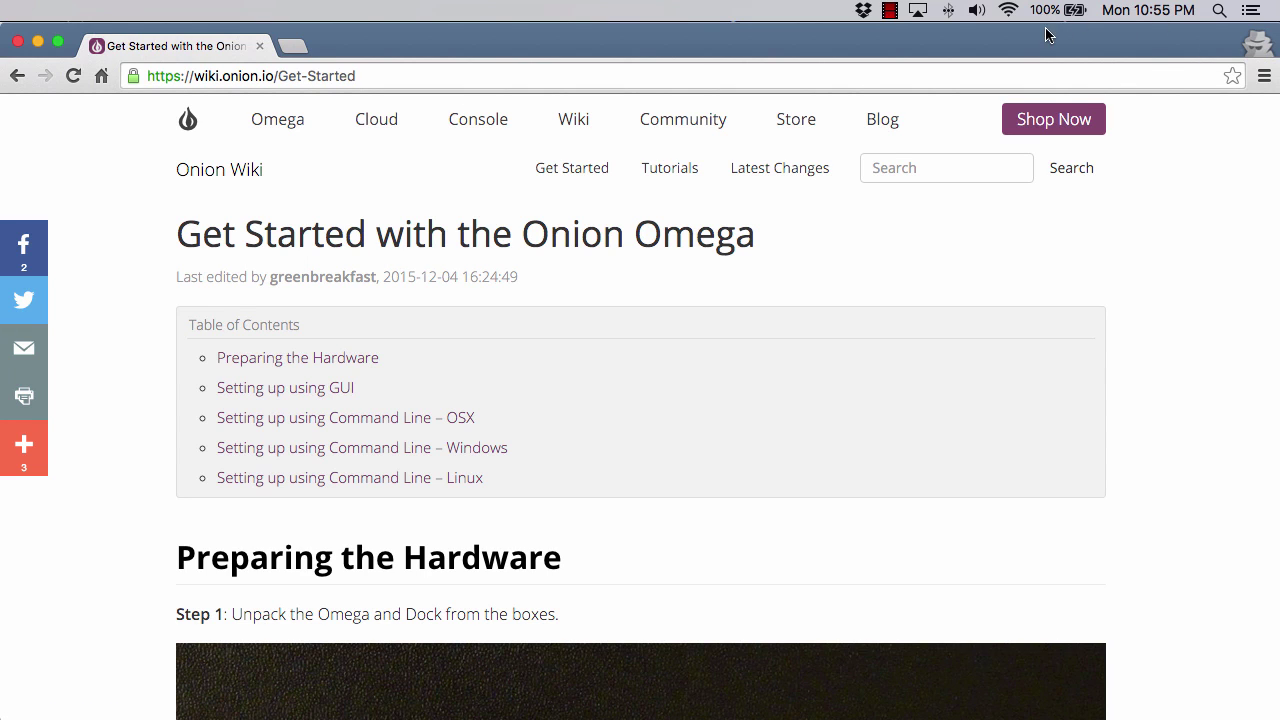
click(428, 83)
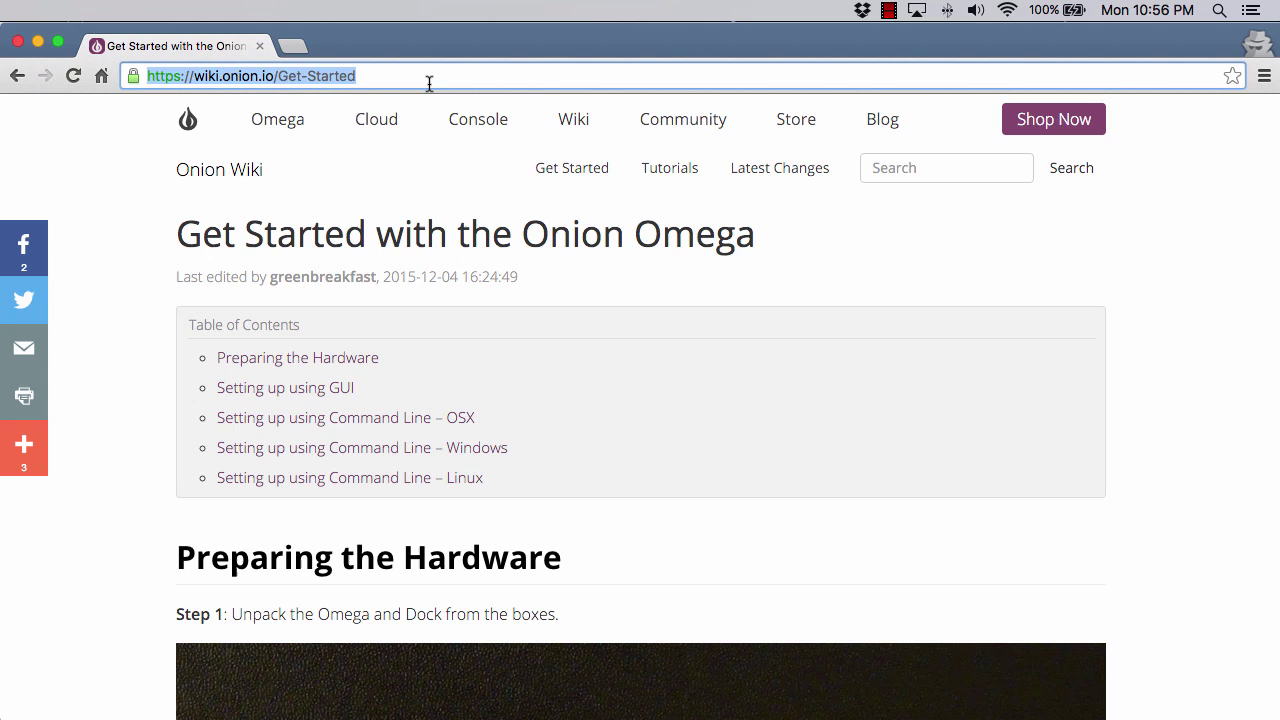
Go to omega-1acd.local/ in Chrome's address bar.
text(omega)
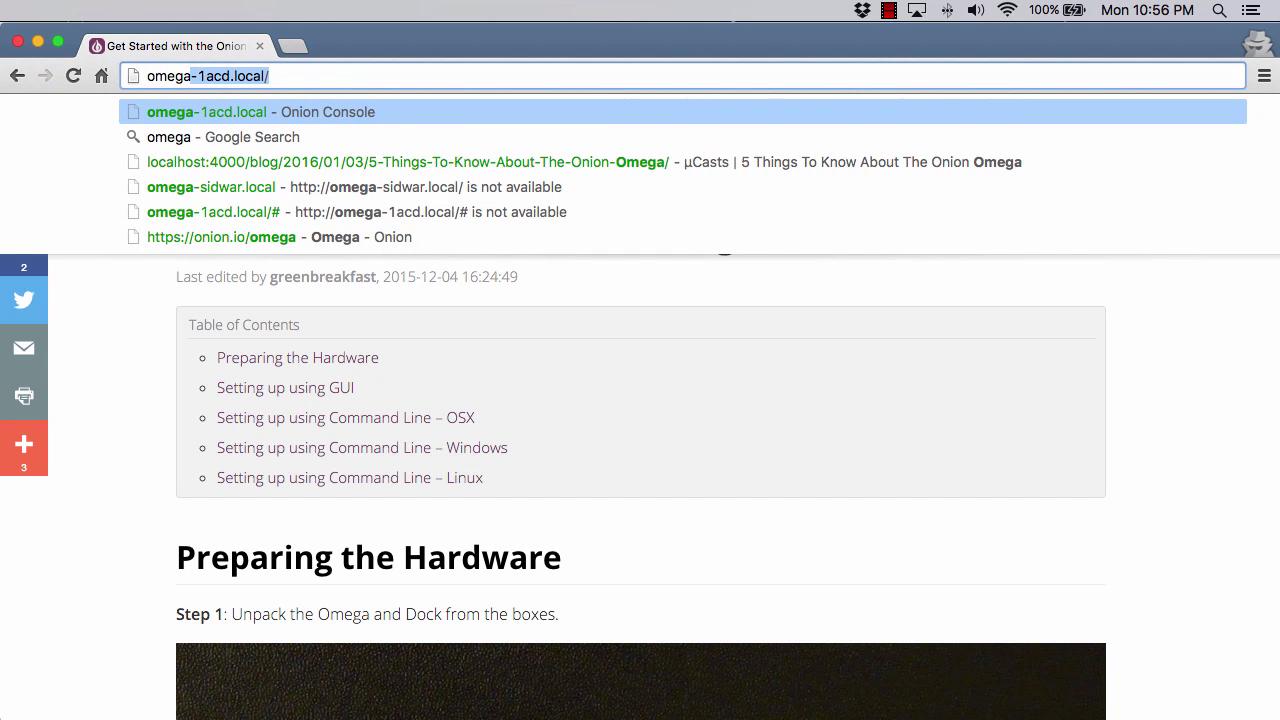
text(-1acd)
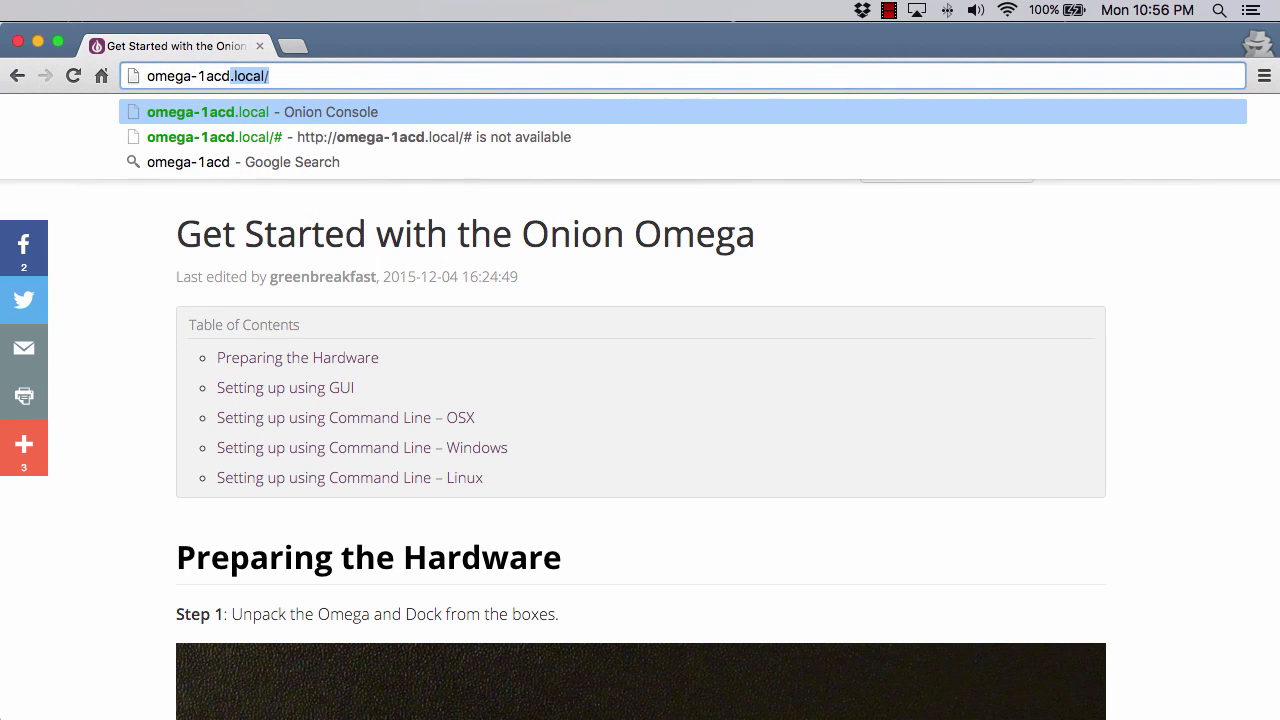
text(.local/)
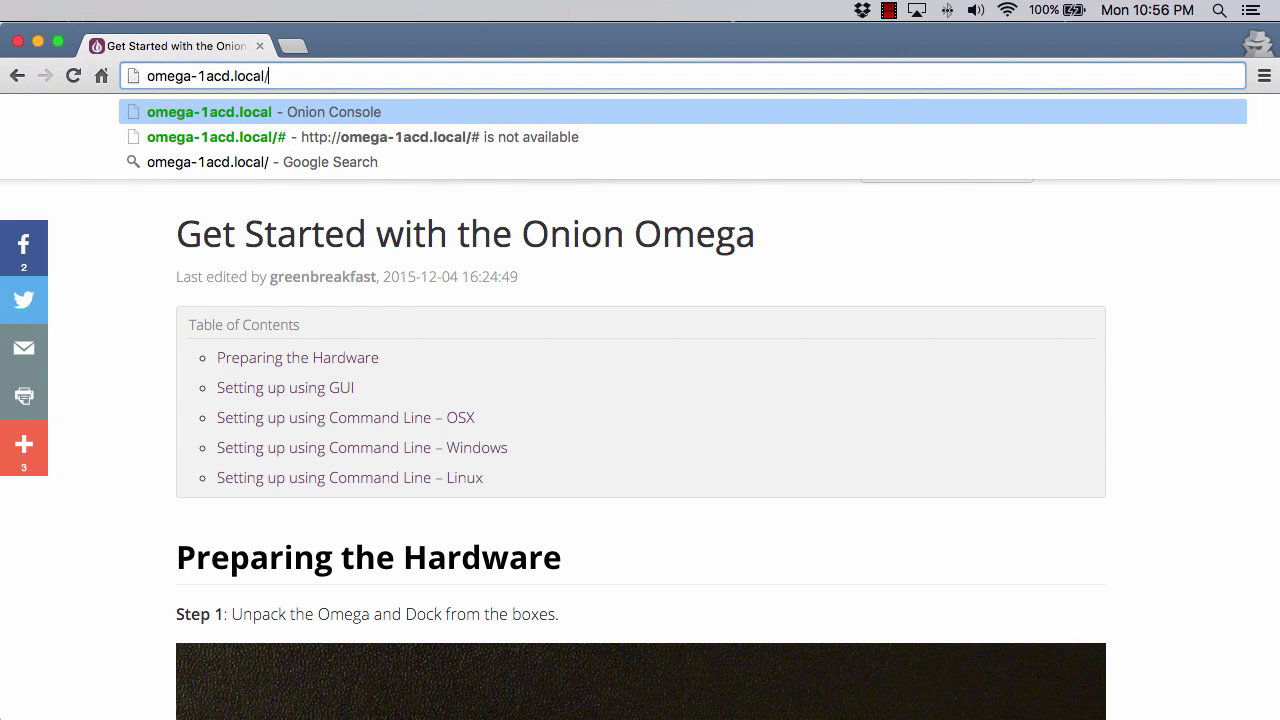
key(Return)
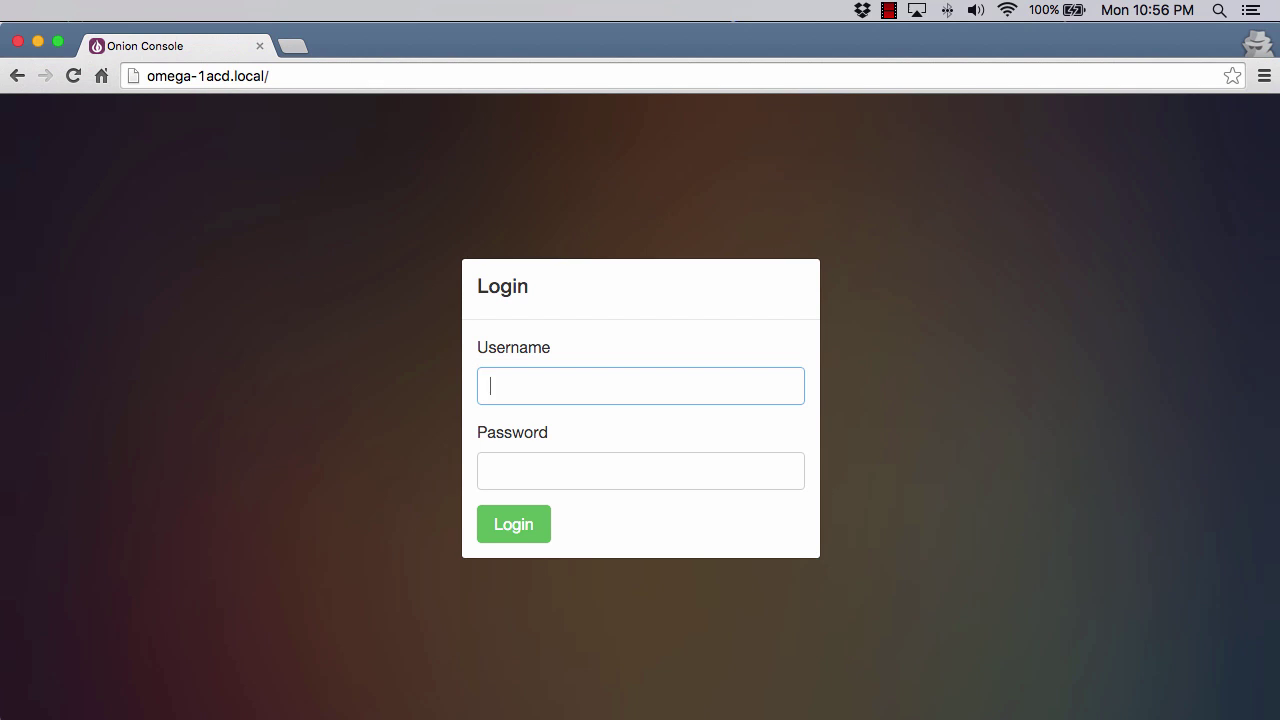
Log in to Onion Console with username root and the account password.
text(root)
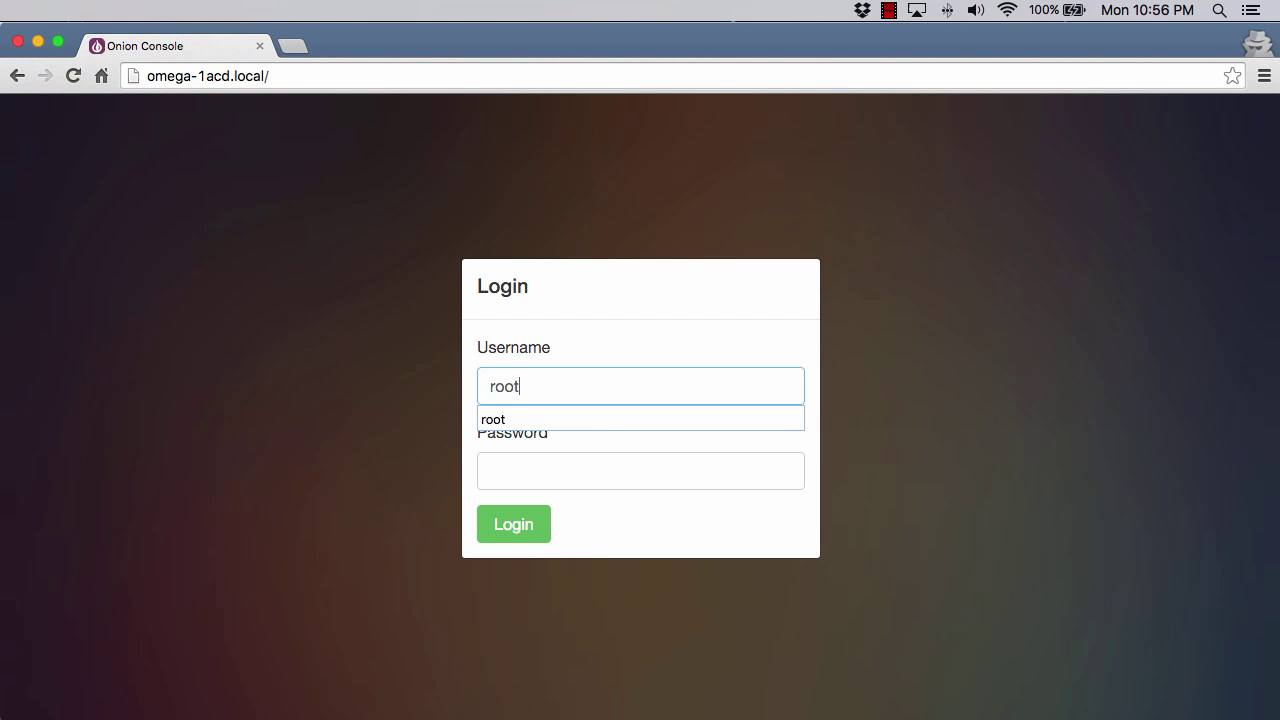
key(Tab)
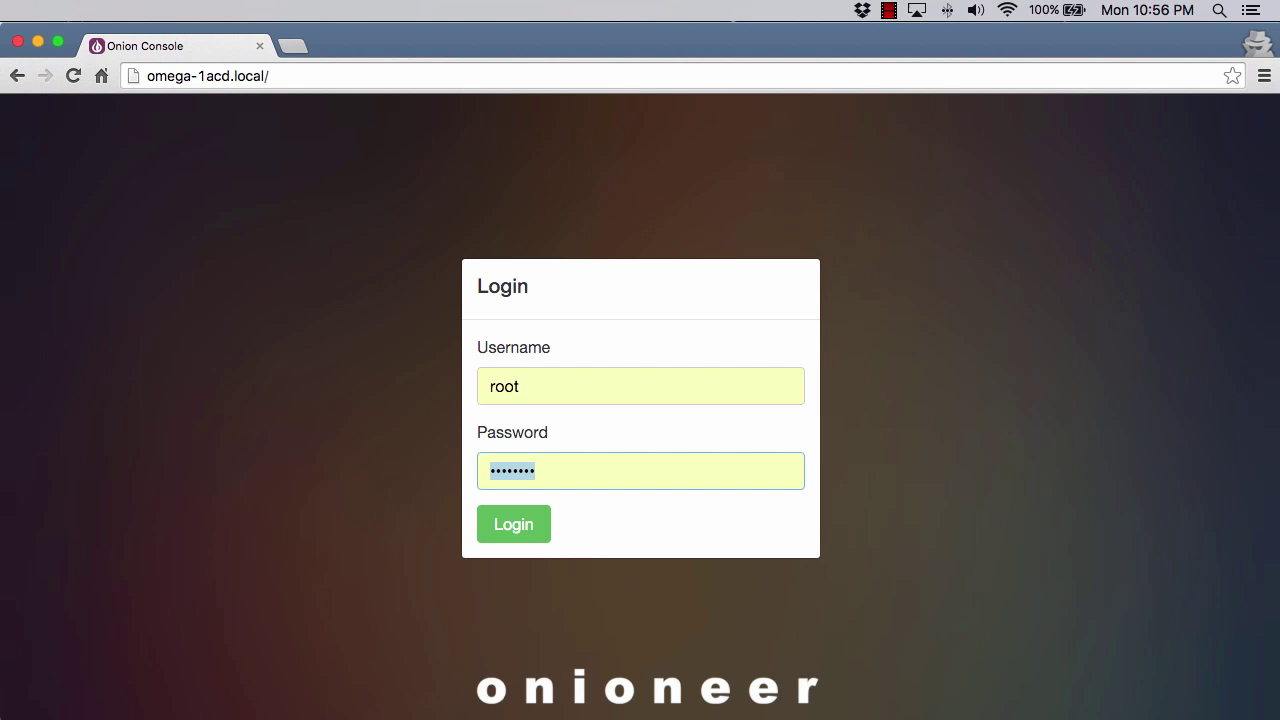
text(onioneer)
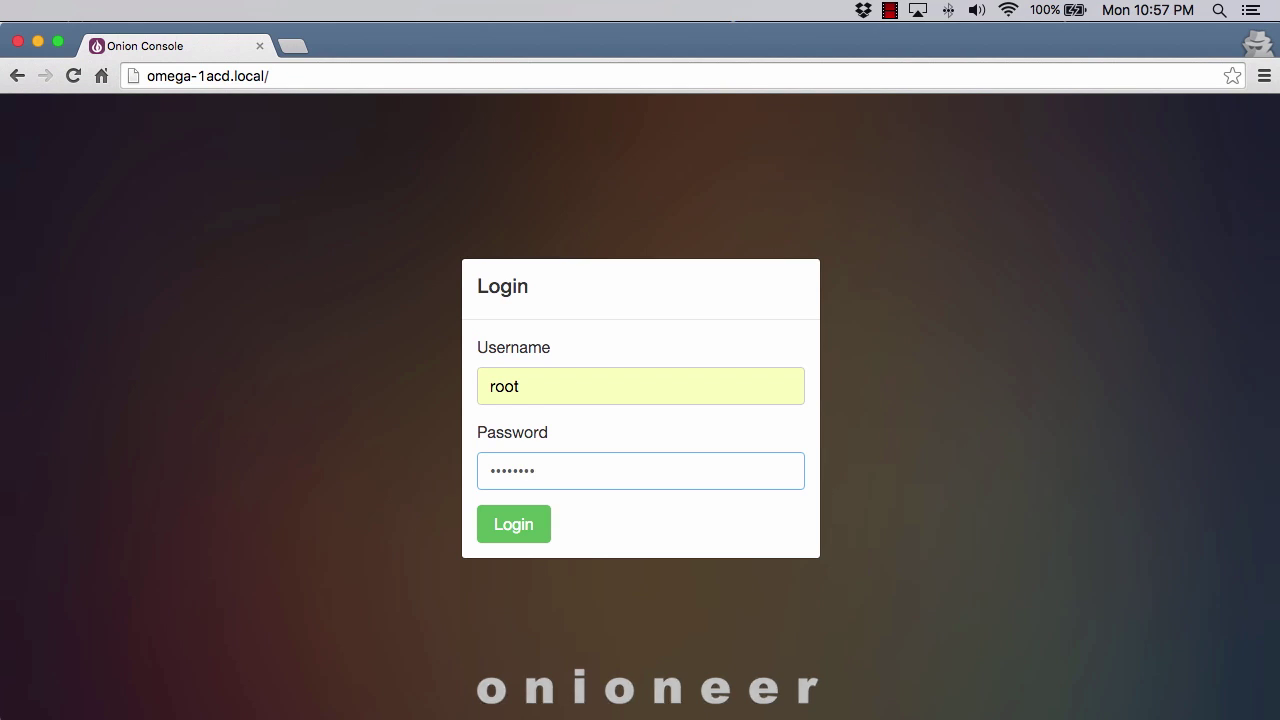
key(Return)
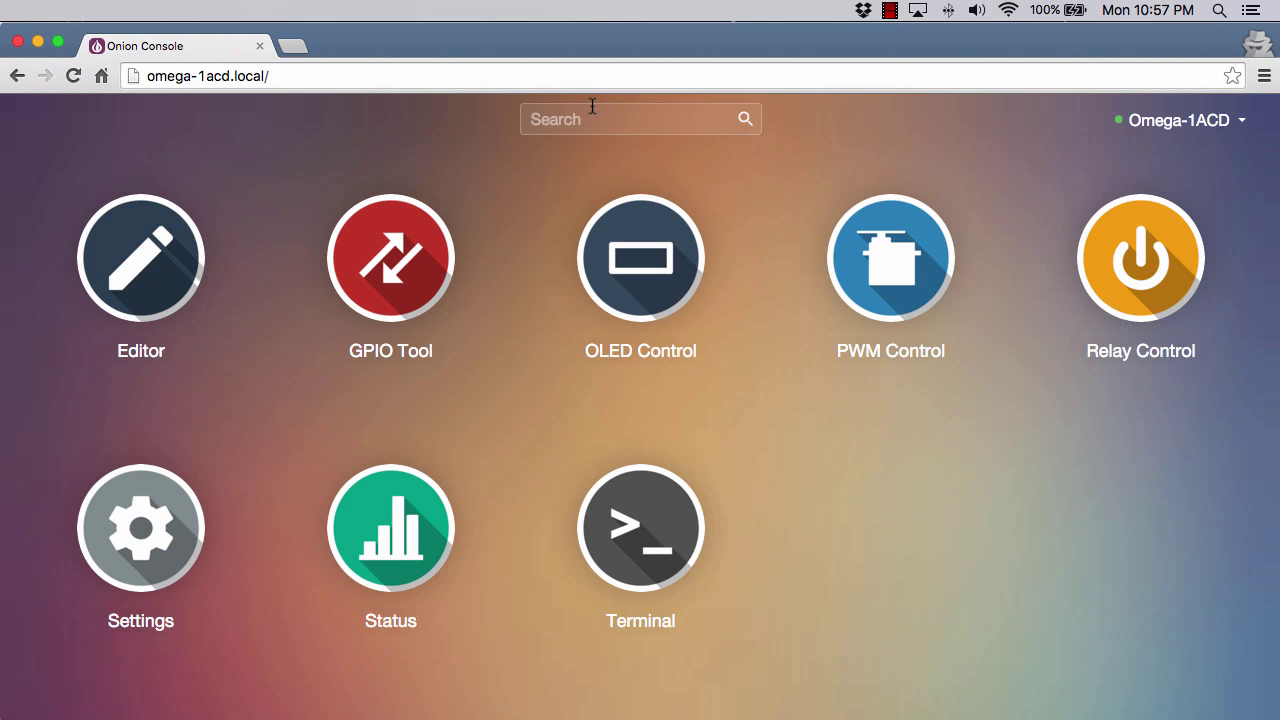
Set the timezone in Settings to (GMT -8:00) Pacific Time (US & Canada) and save.
click(130, 538)
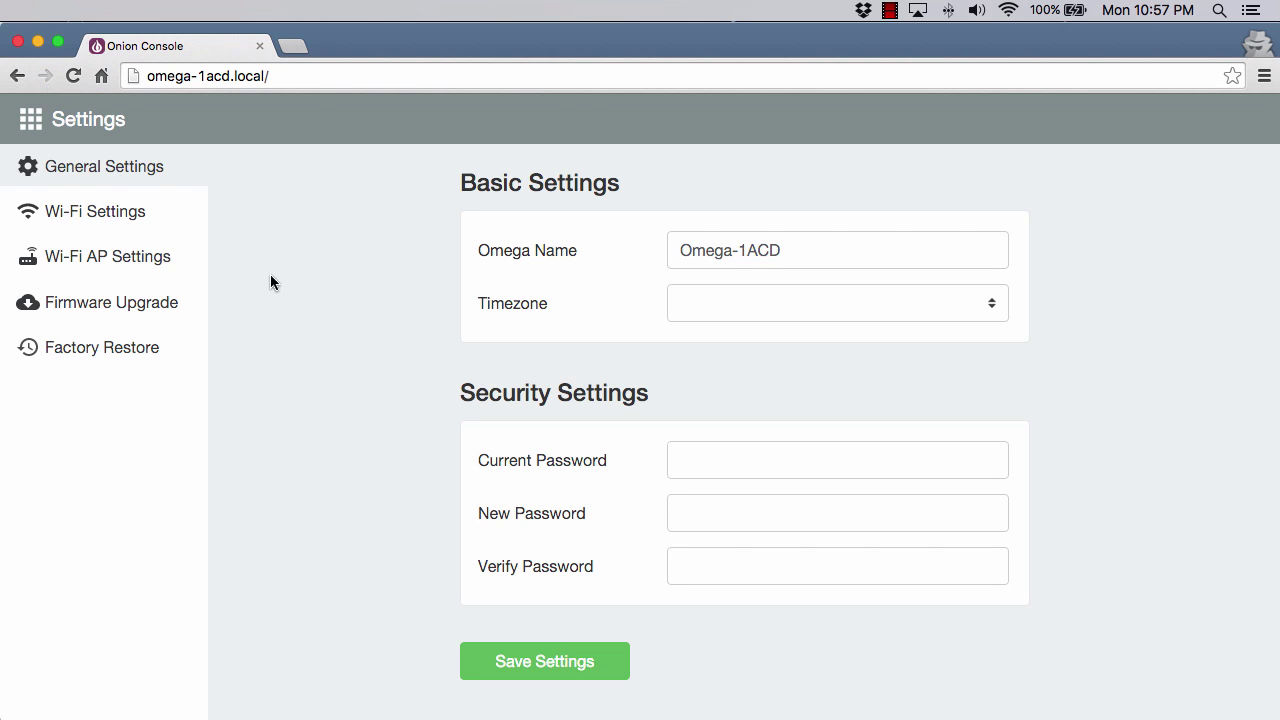
click(798, 252)
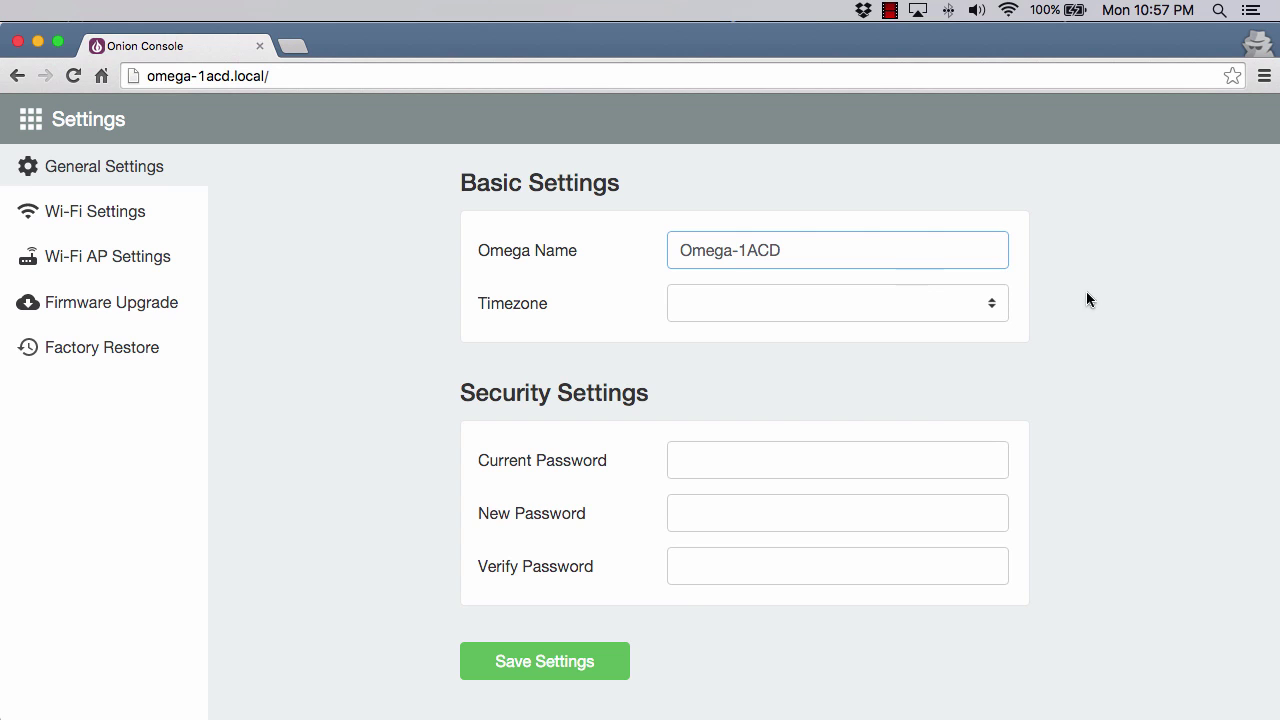
click(984, 302)
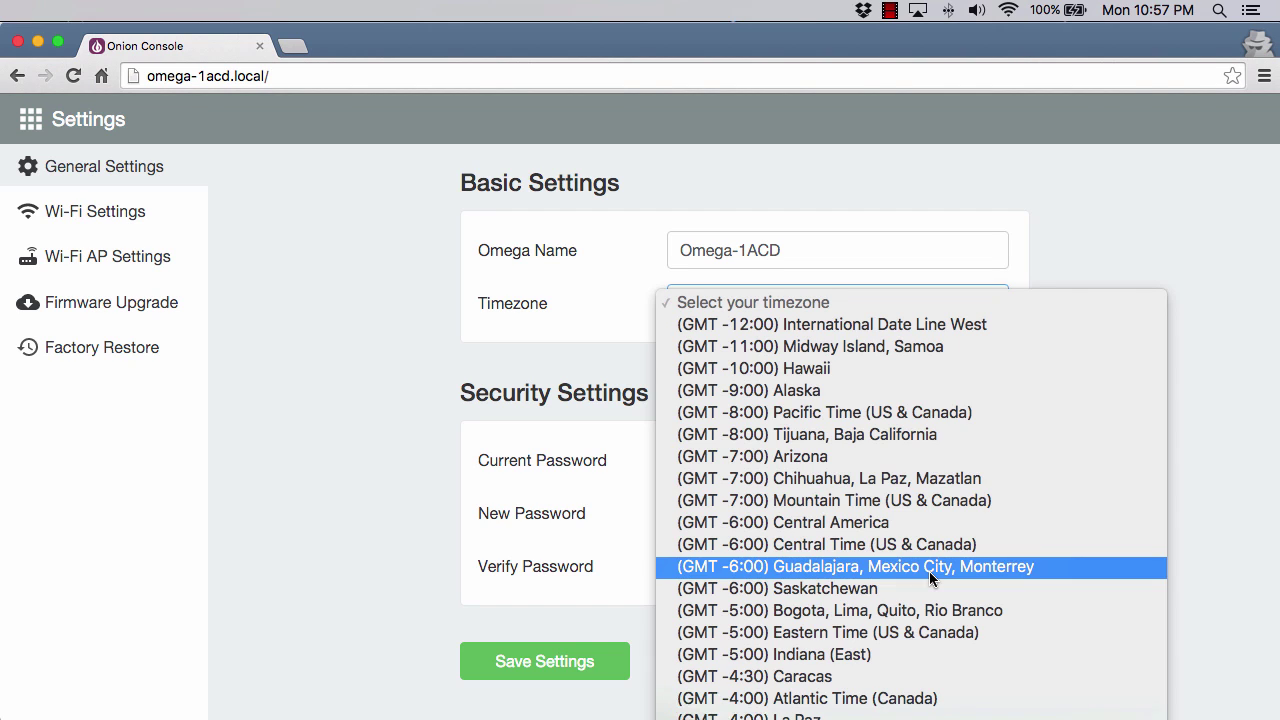
click(870, 412)
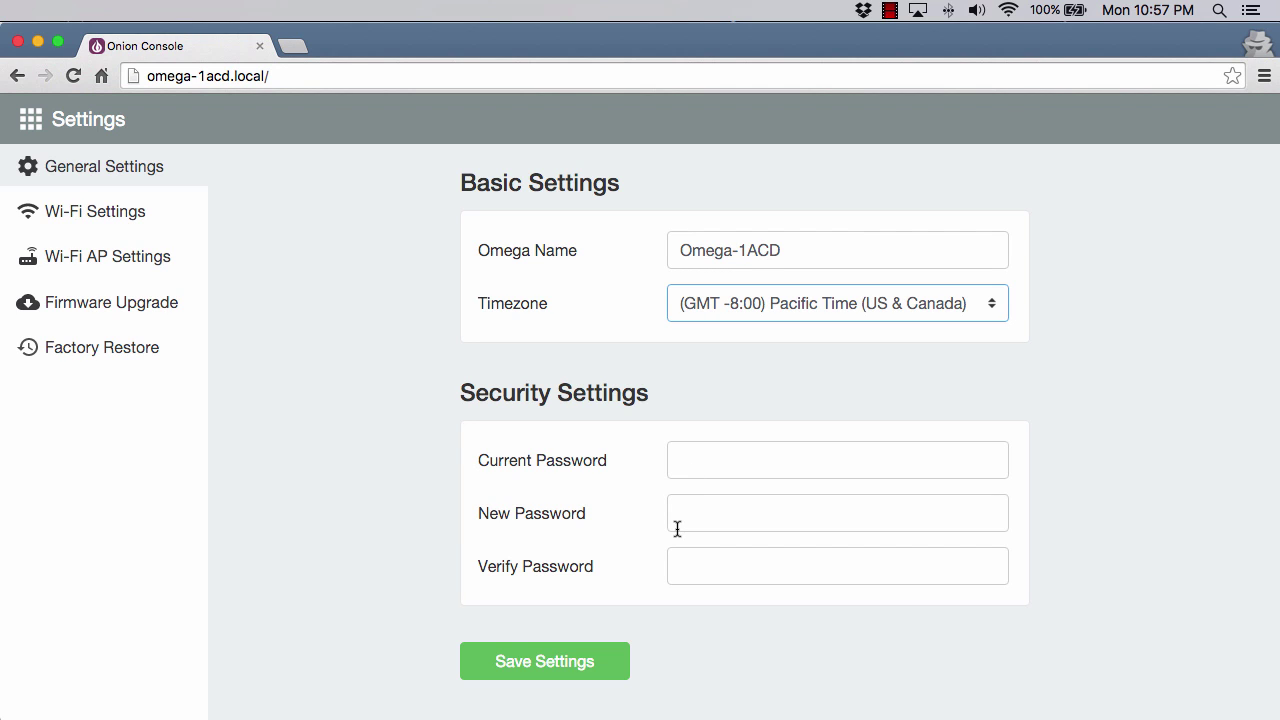
click(525, 668)
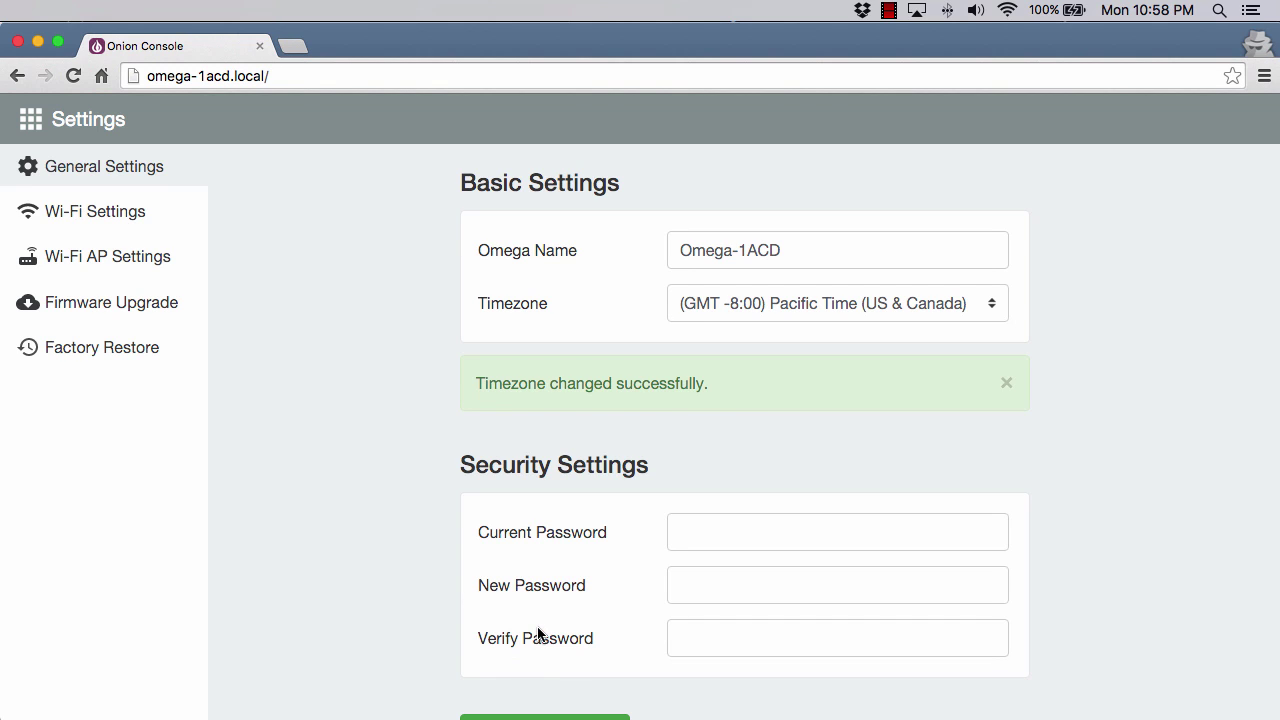
Enable Wi-Fi, choose the SIDNET network, enter its password and submit the configuration.
click(80, 222)
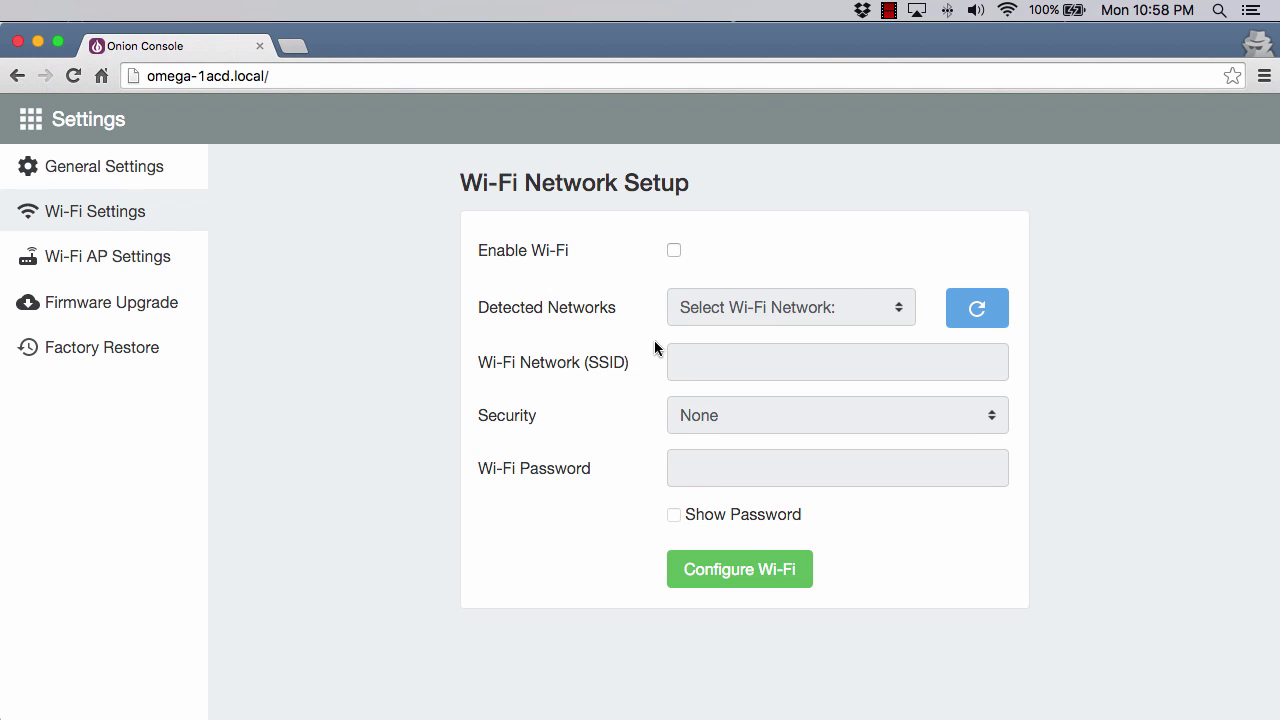
click(674, 252)
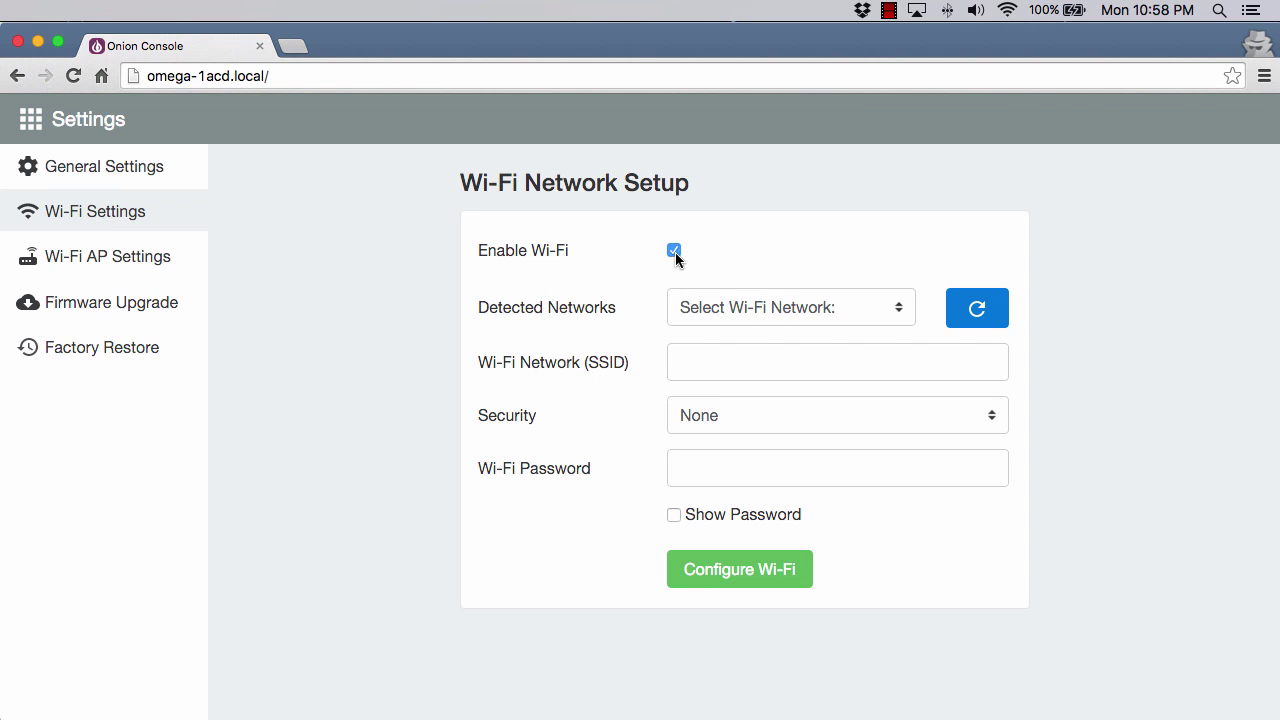
click(903, 318)
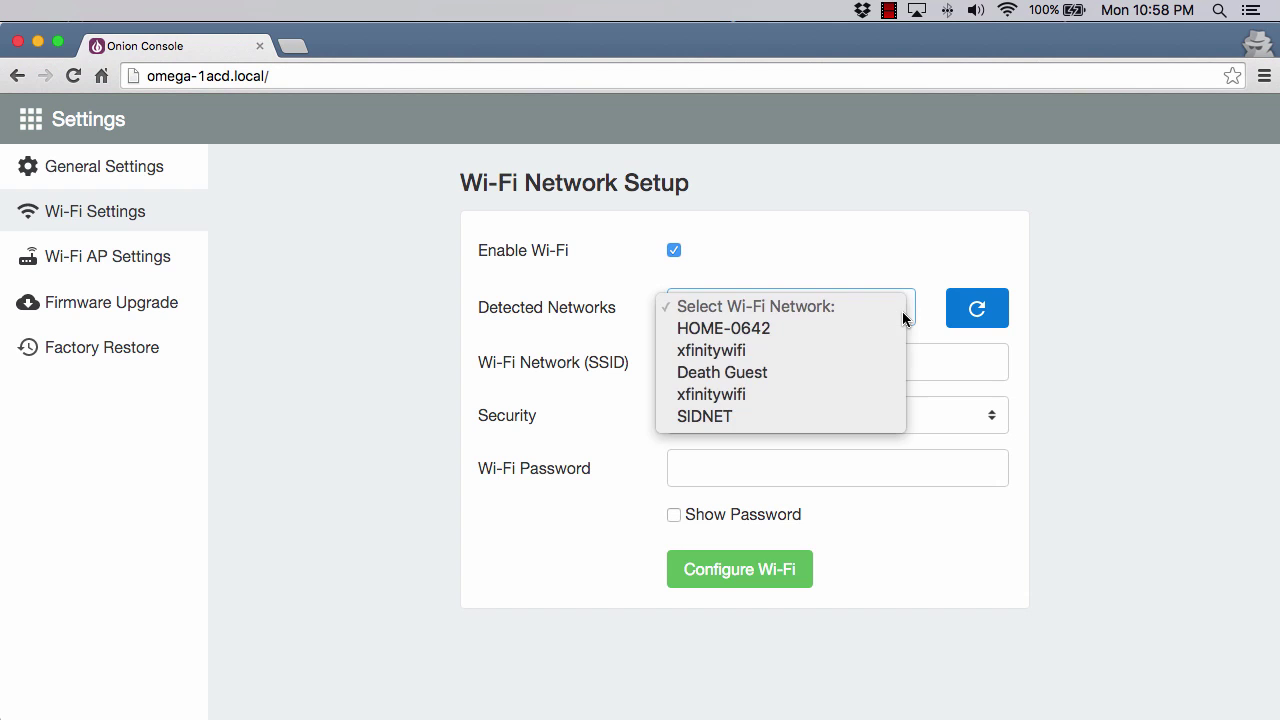
click(712, 418)
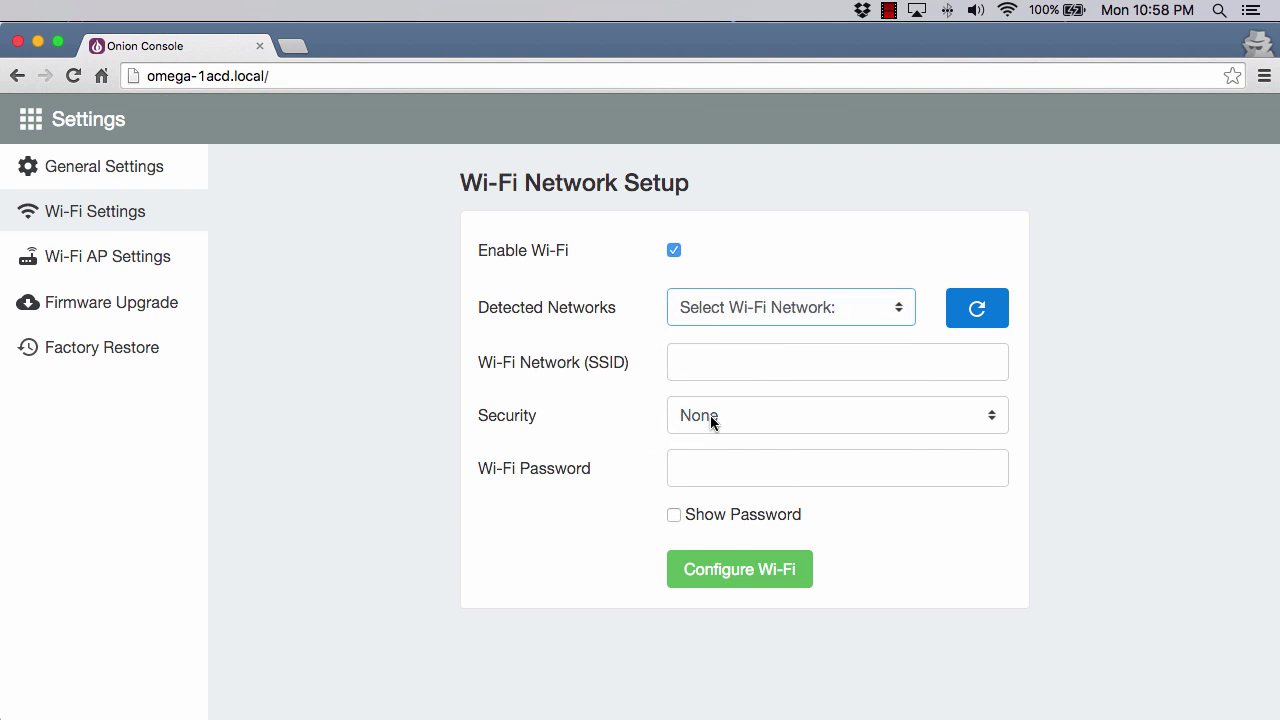
click(723, 471)
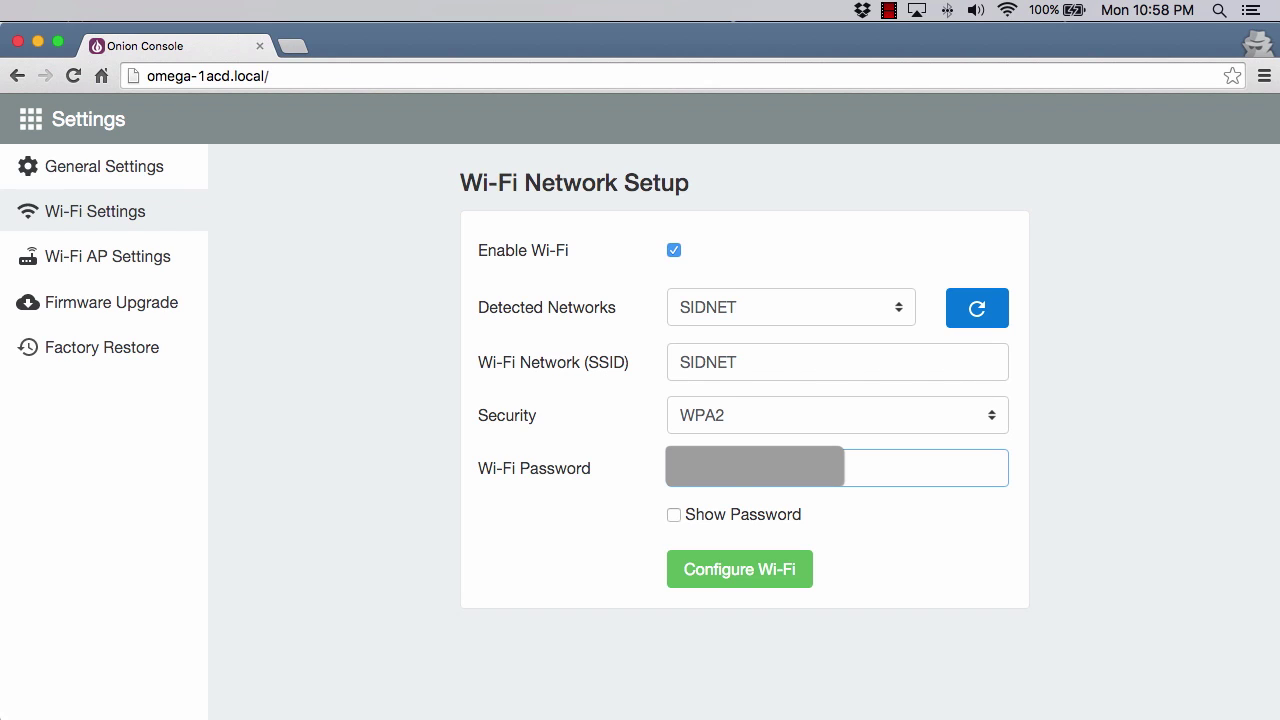
click(729, 570)
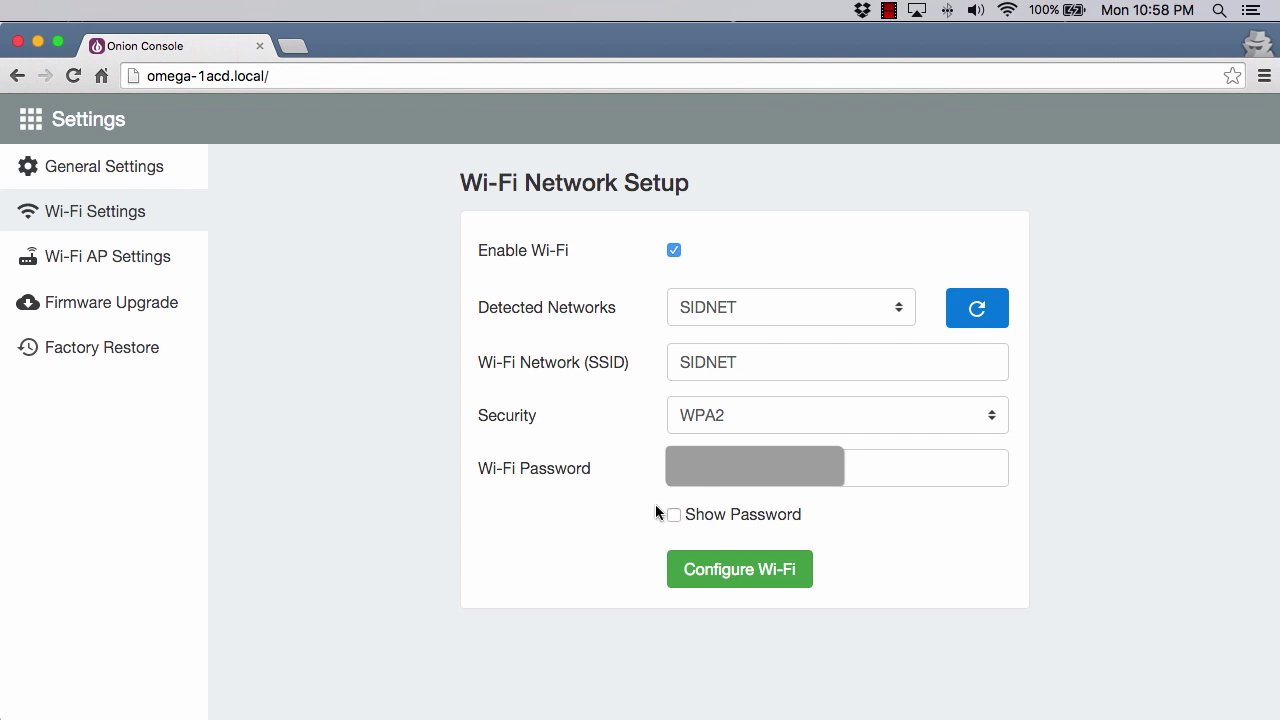
Review the Wi-Fi AP settings for the unsecured Omega-1ACD network, then view Firmware Upgrade.
click(88, 268)
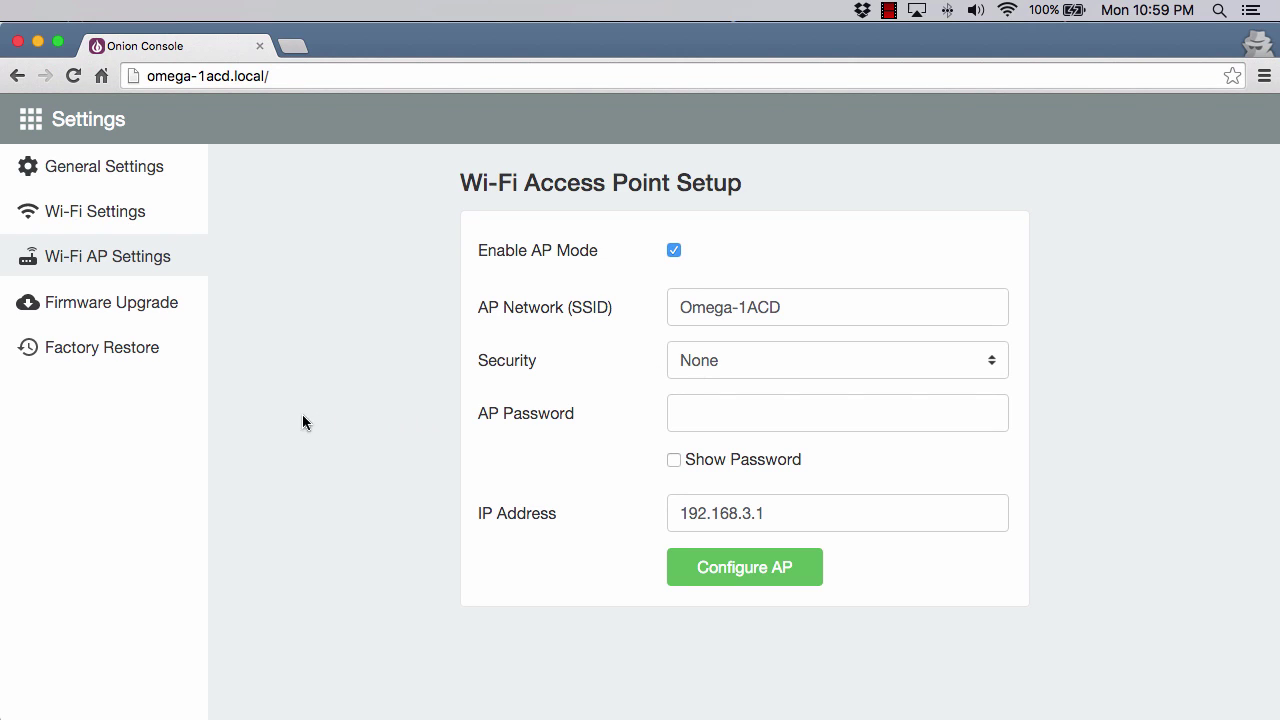
click(93, 311)
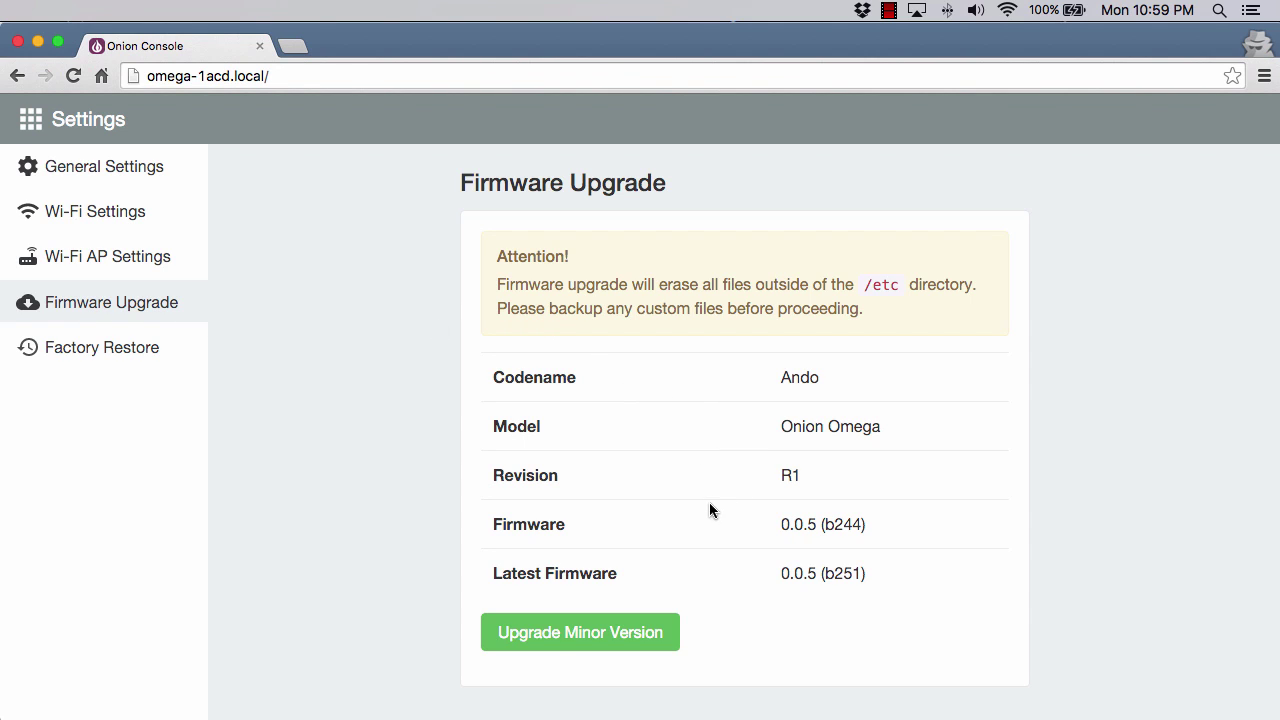
Upgrade the firmware from 0.0.5 (b244) to the latest minor version build.
click(581, 635)
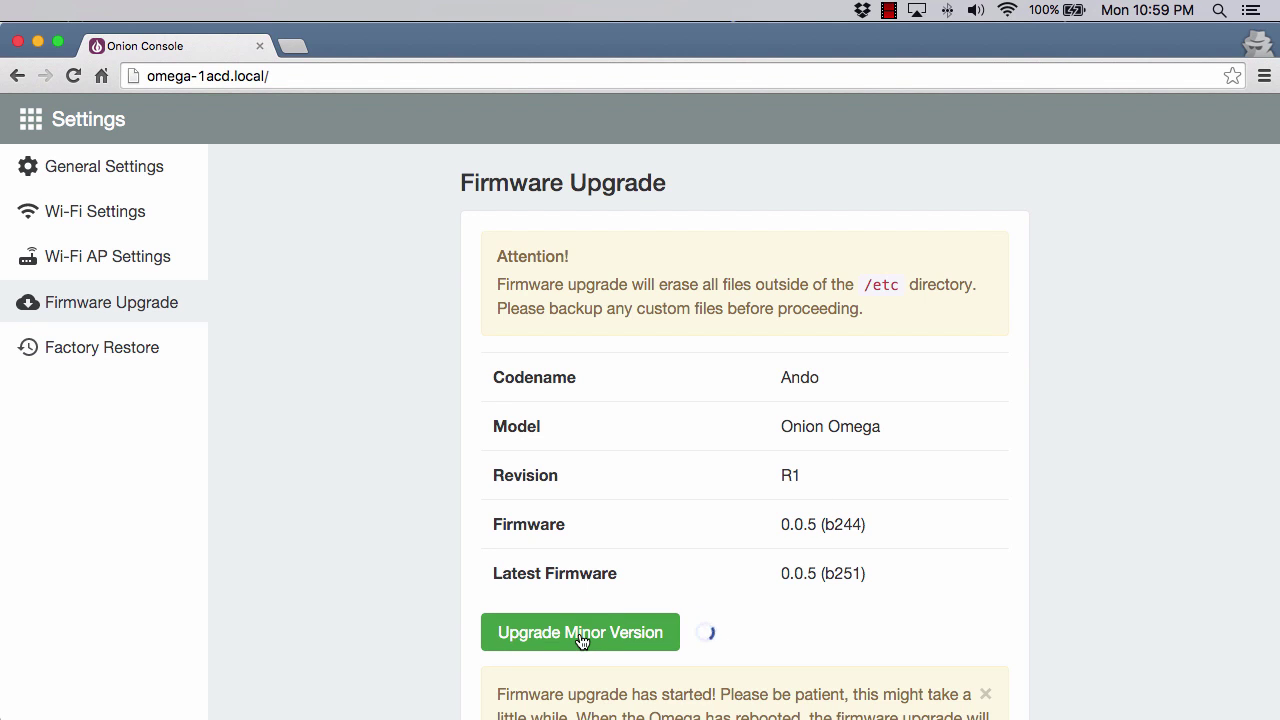
scroll(600, 595, down, 3)
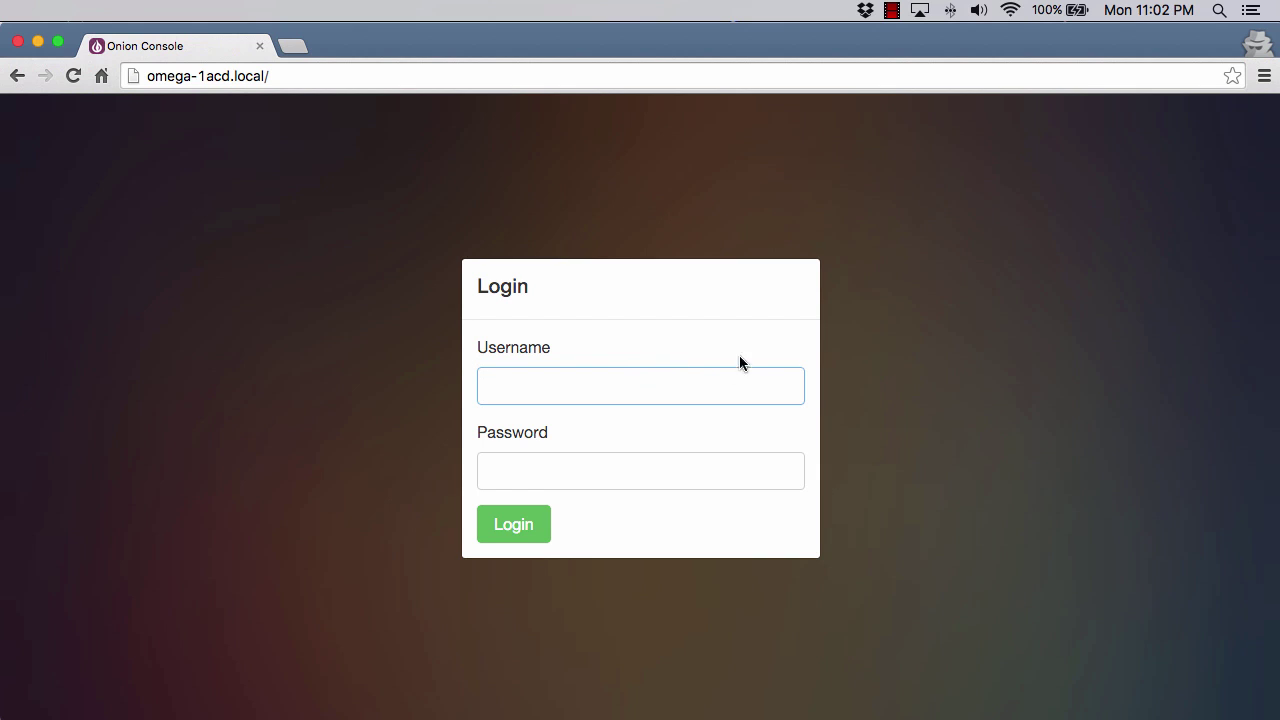
Log back in as root using the browser's saved login after the reboot.
click(1012, 12)
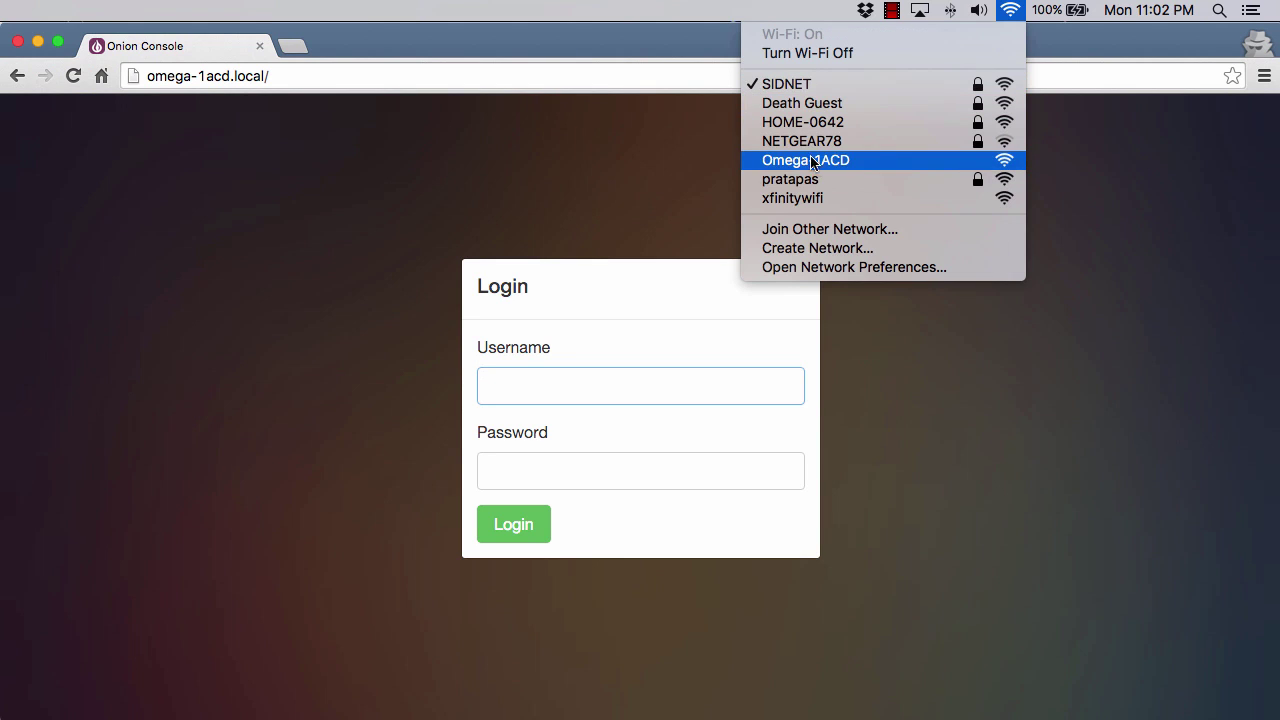
click(469, 77)
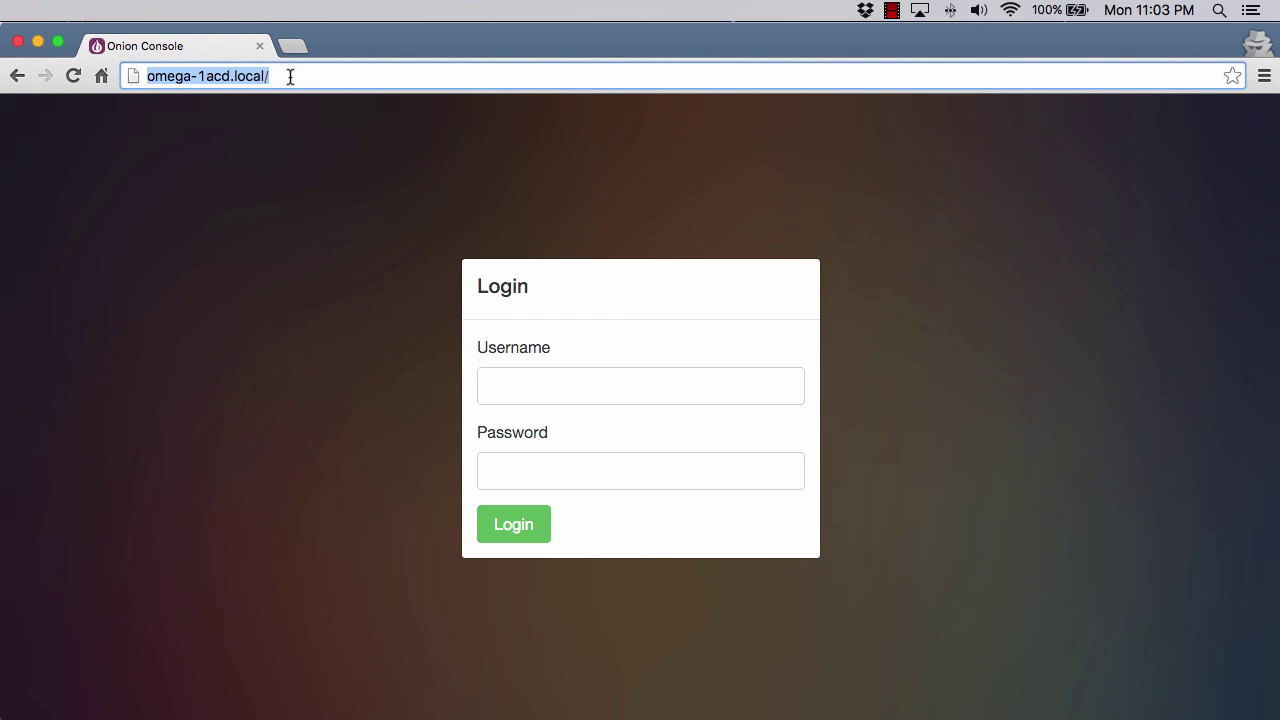
click(619, 373)
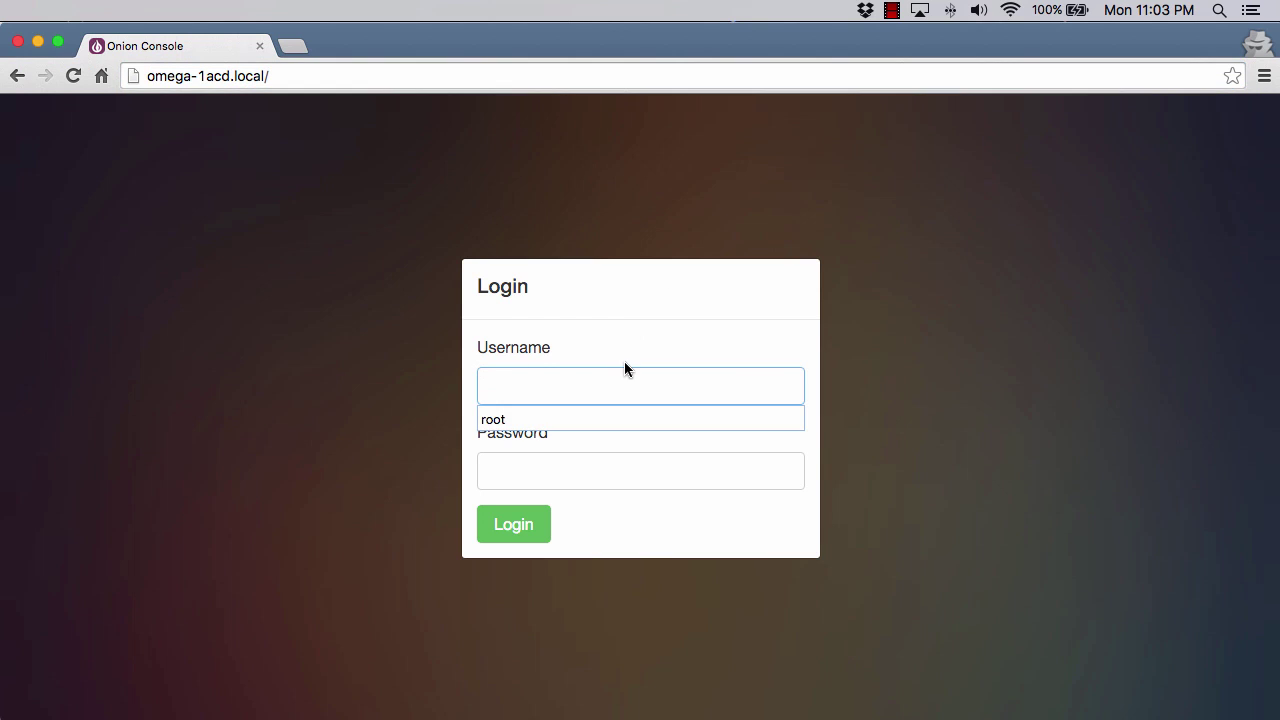
key(Down)
key(Return)
key(Return)
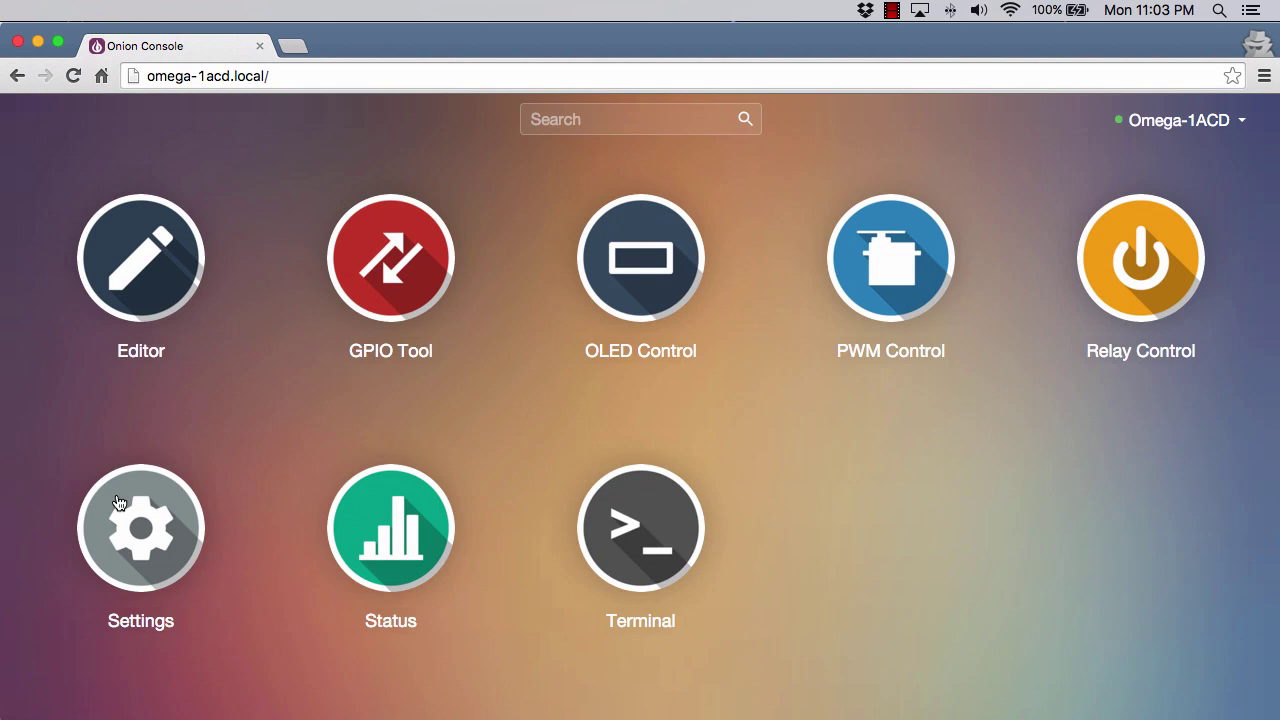
click(117, 504)
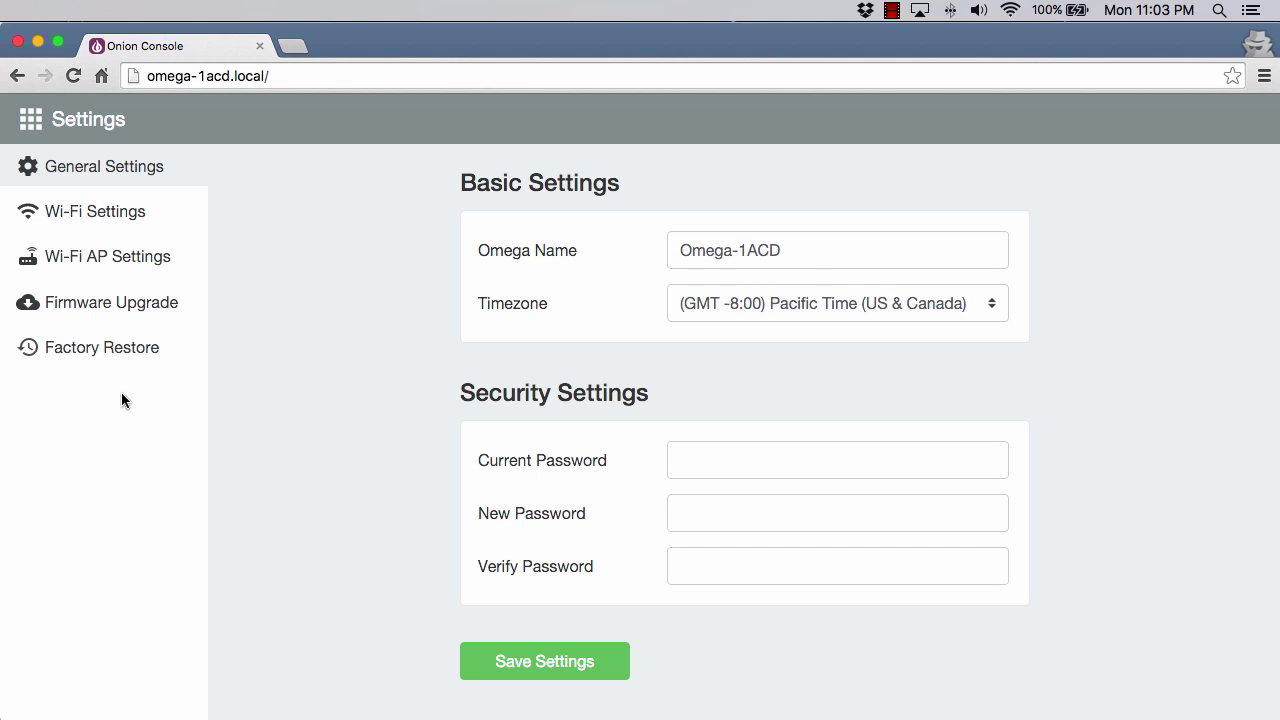
click(120, 314)
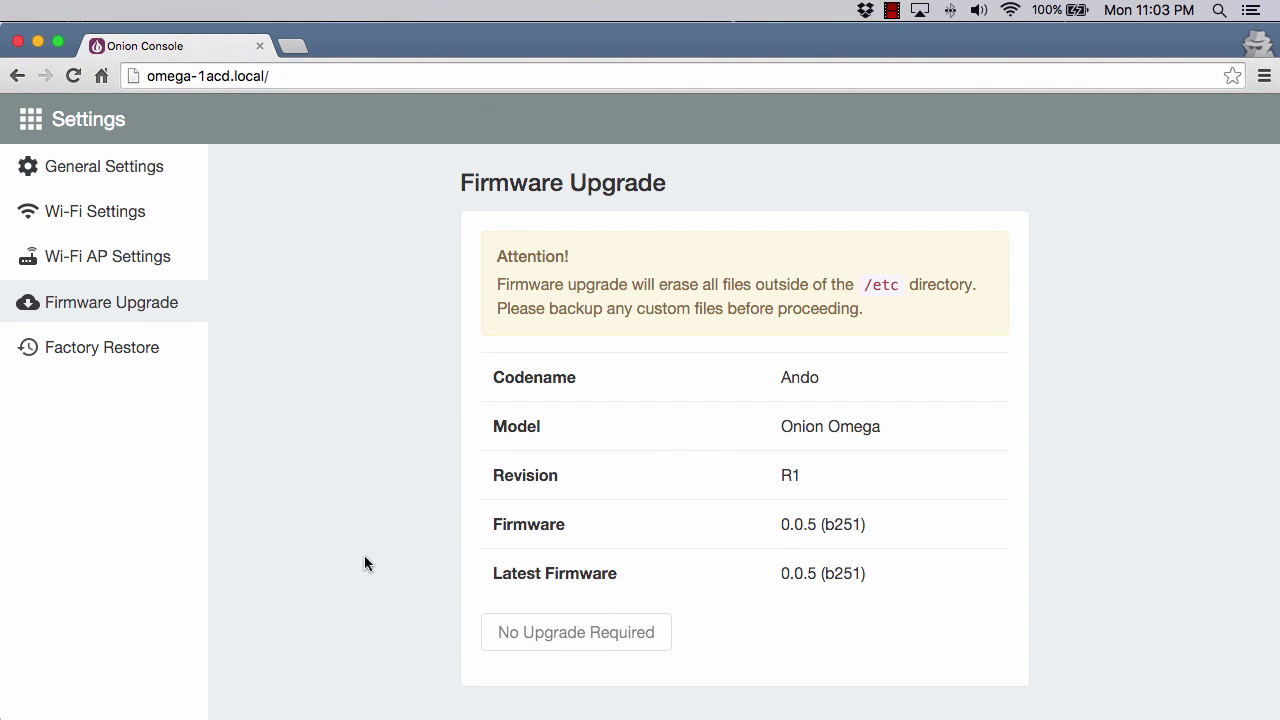
click(80, 358)
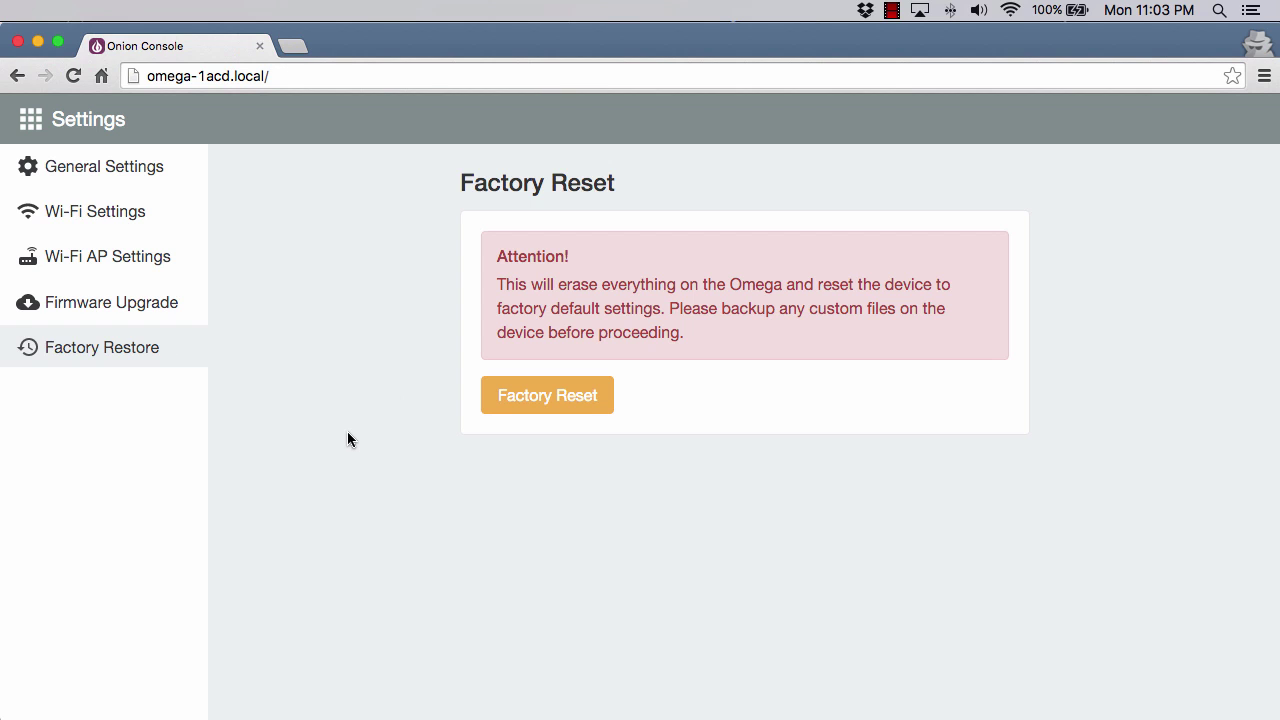
click(31, 120)
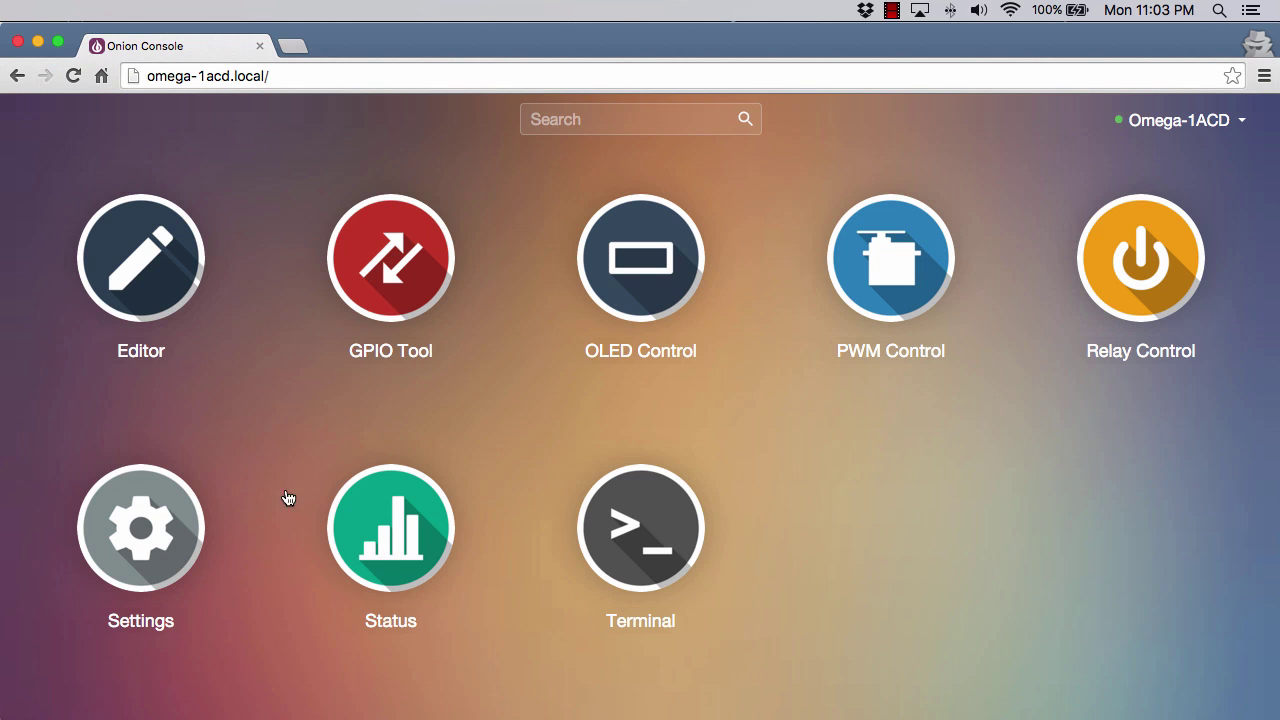
click(391, 550)
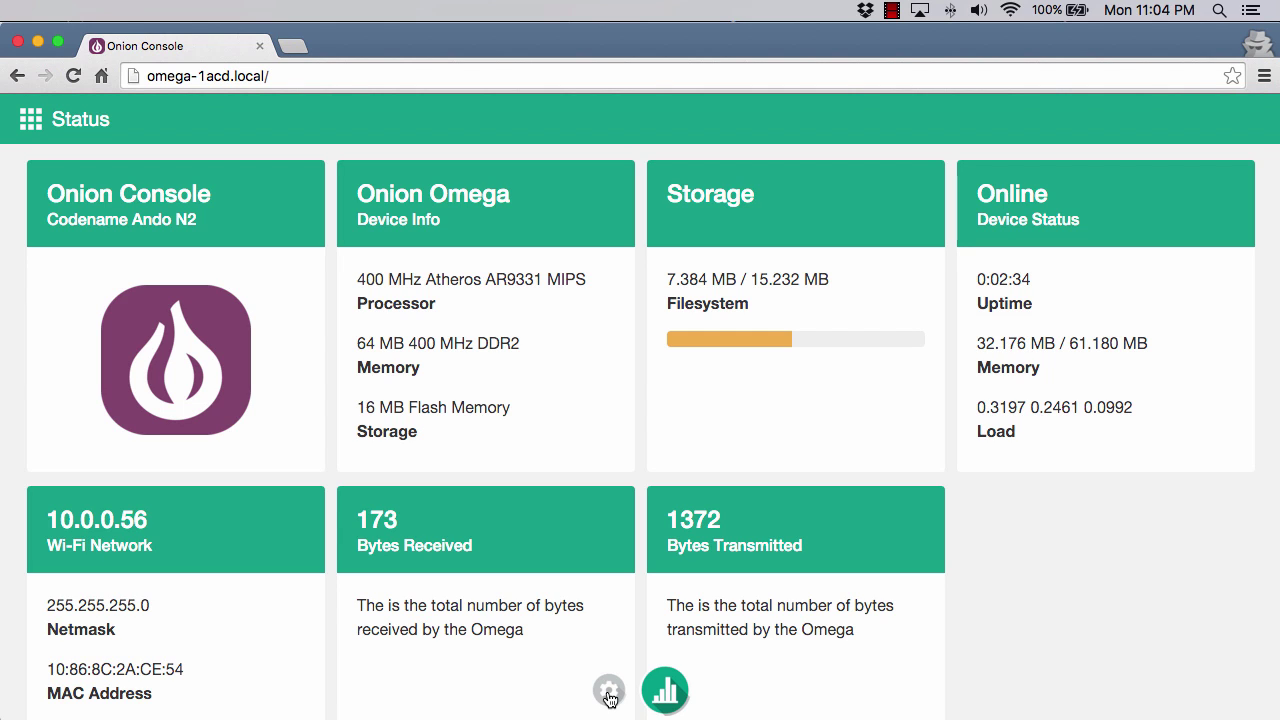
Switch from Status to Settings and back via the dock, then return home.
click(609, 692)
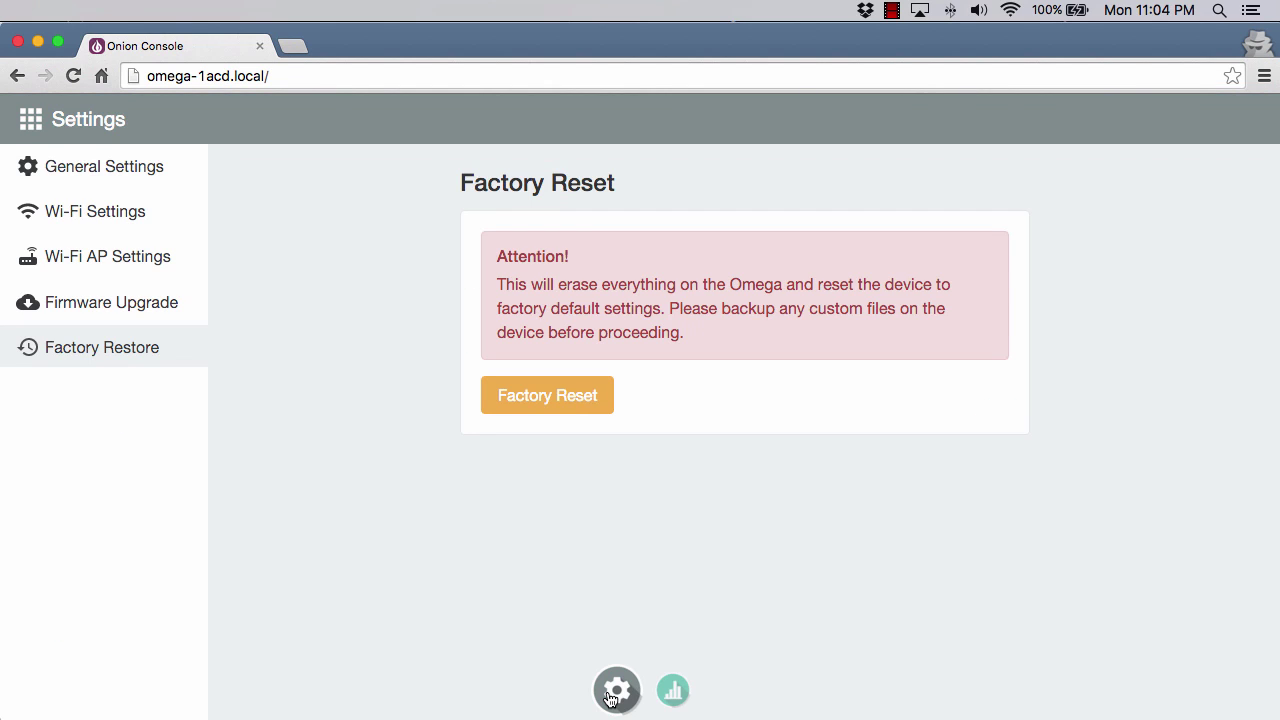
click(673, 692)
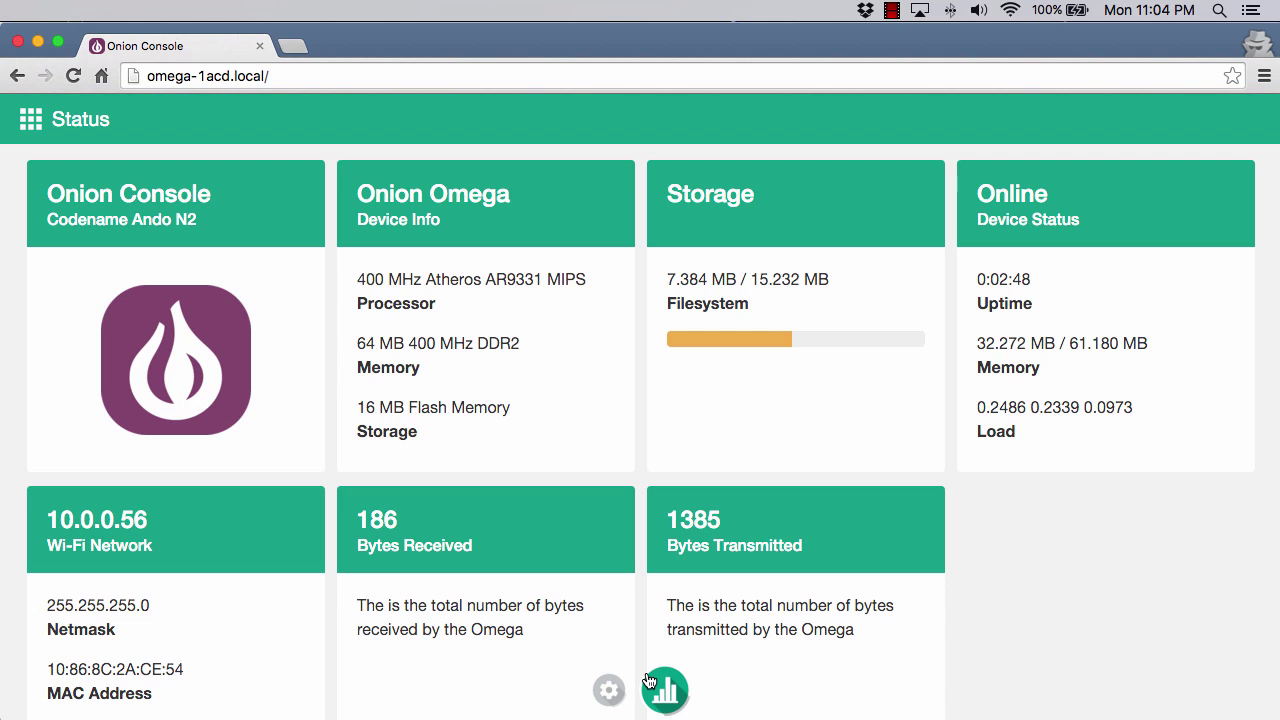
click(29, 121)
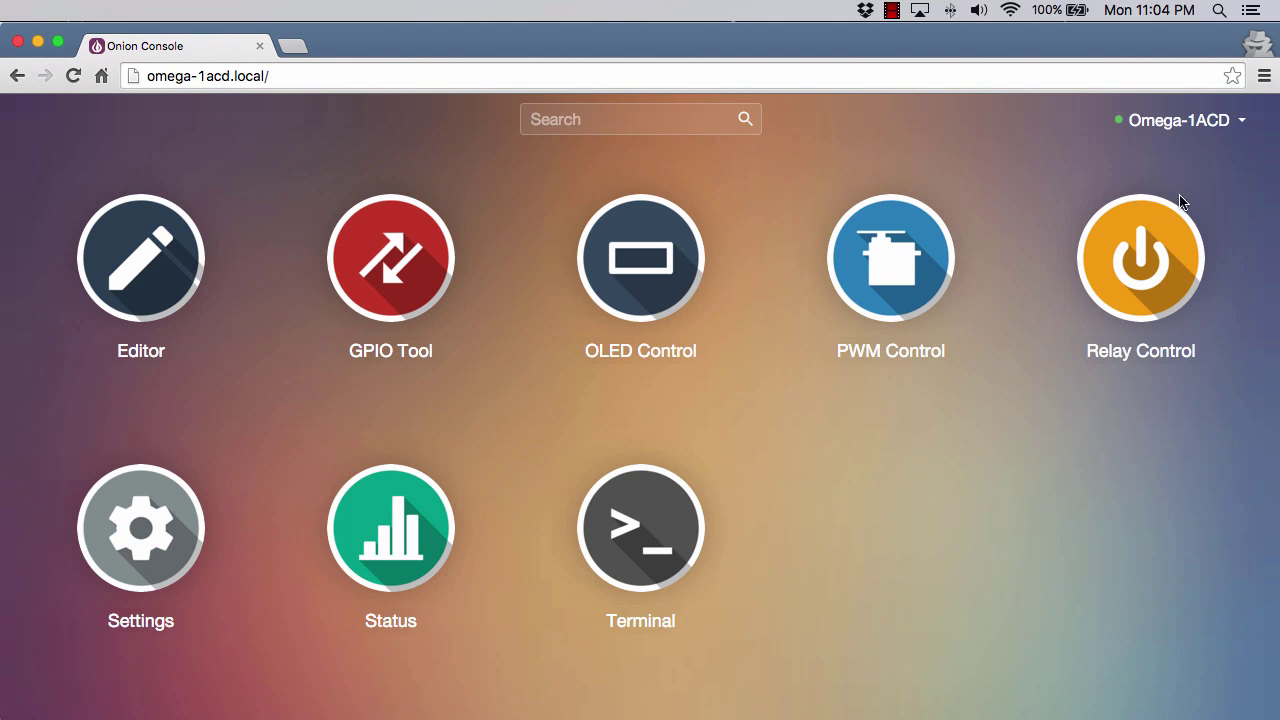
Show and dismiss the Omega-1ACD device options menu, then open the Editor app.
click(1246, 131)
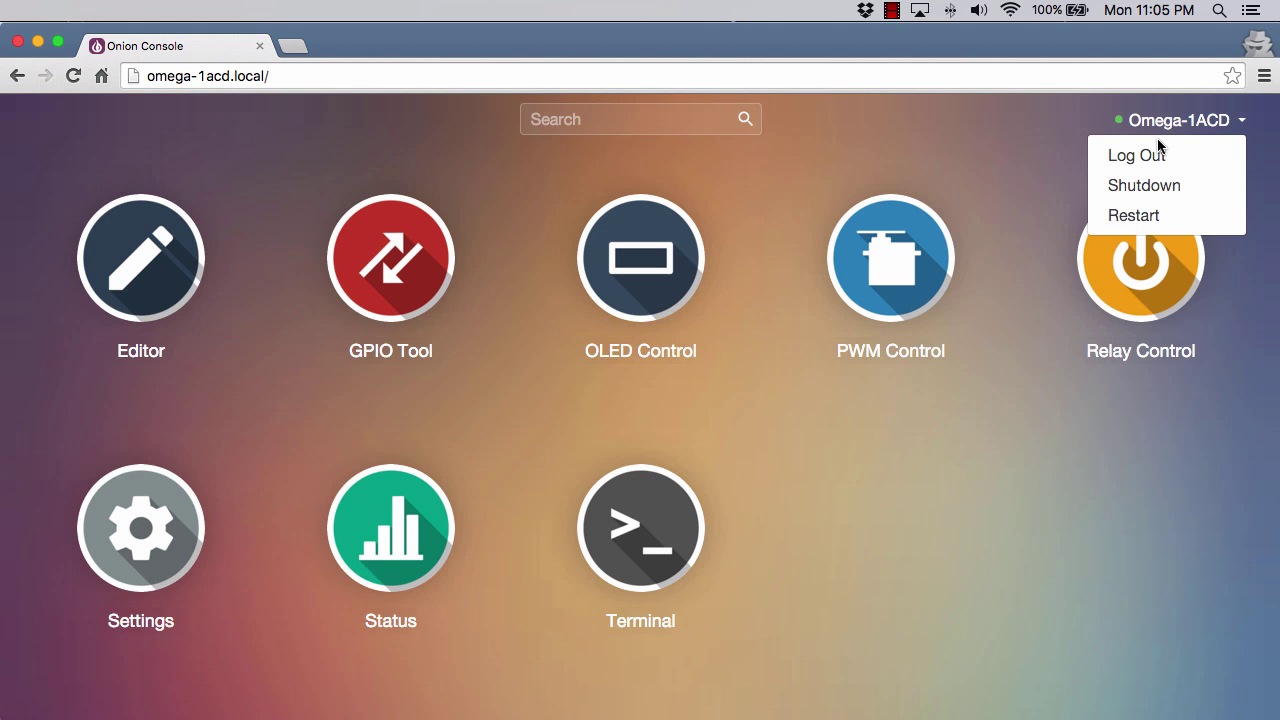
click(993, 550)
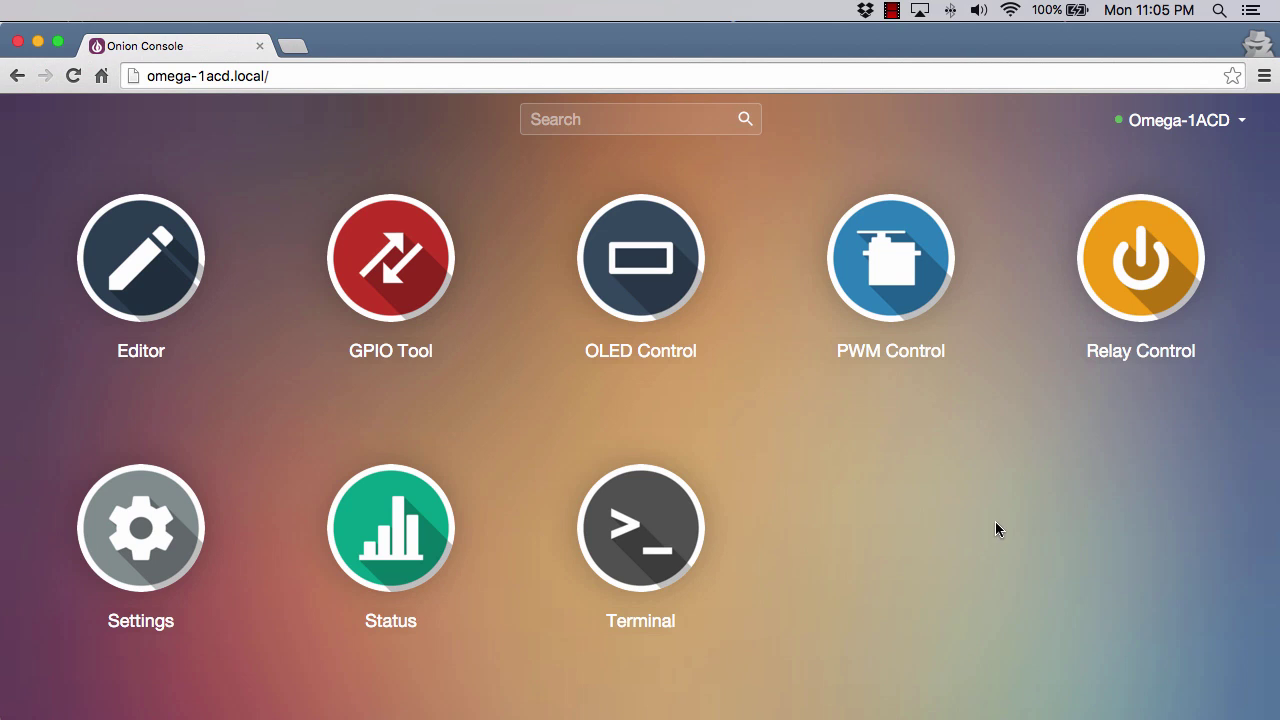
click(144, 256)
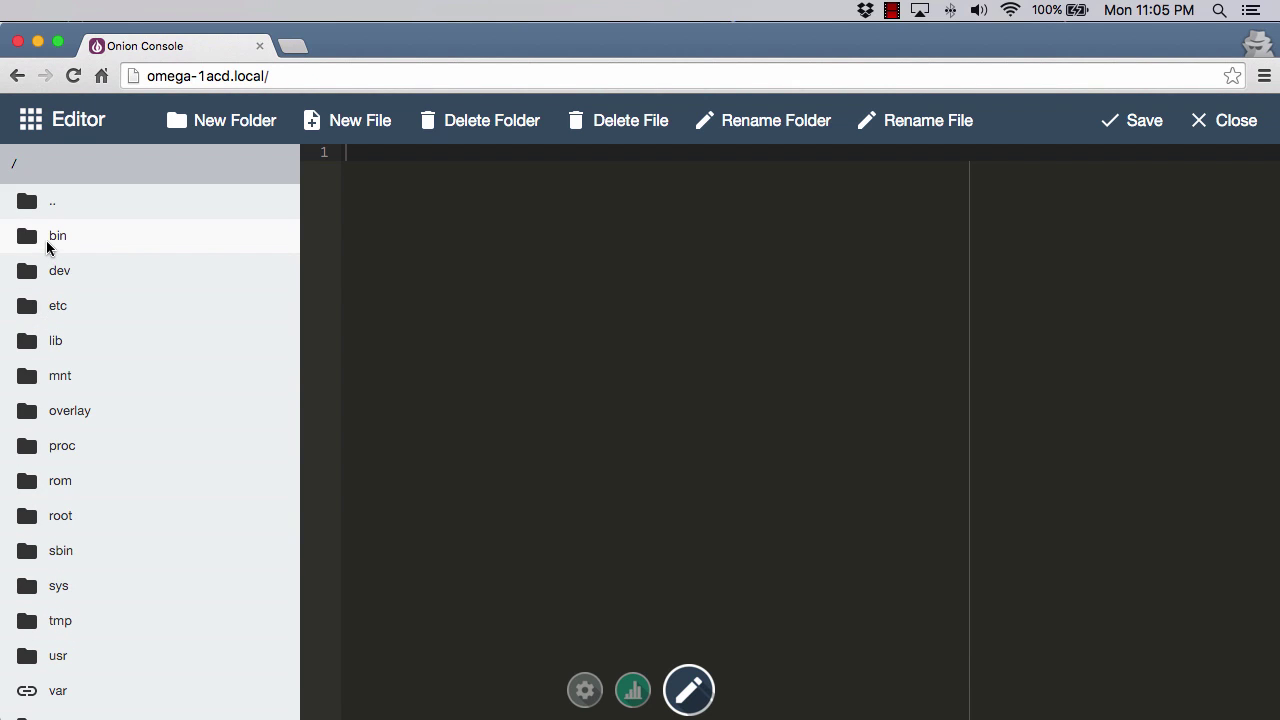
click(66, 240)
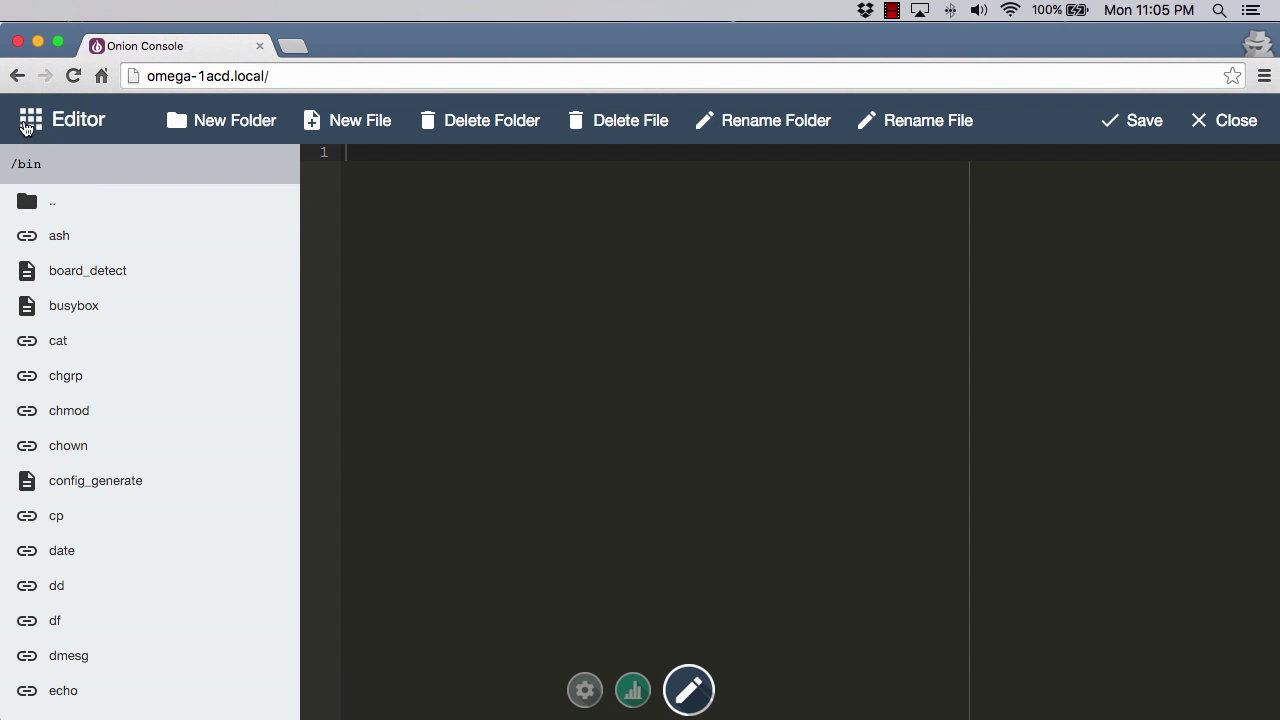
click(27, 124)
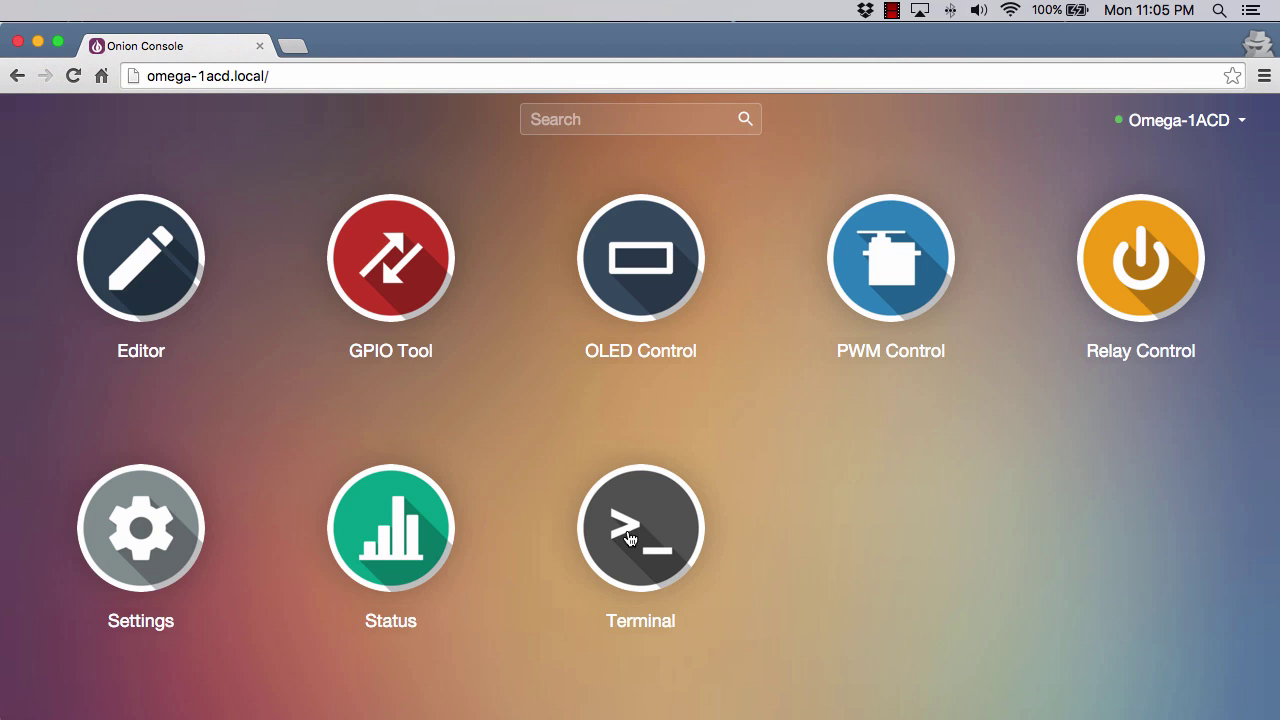
Launch the Terminal app and log in as root with the account password.
click(627, 539)
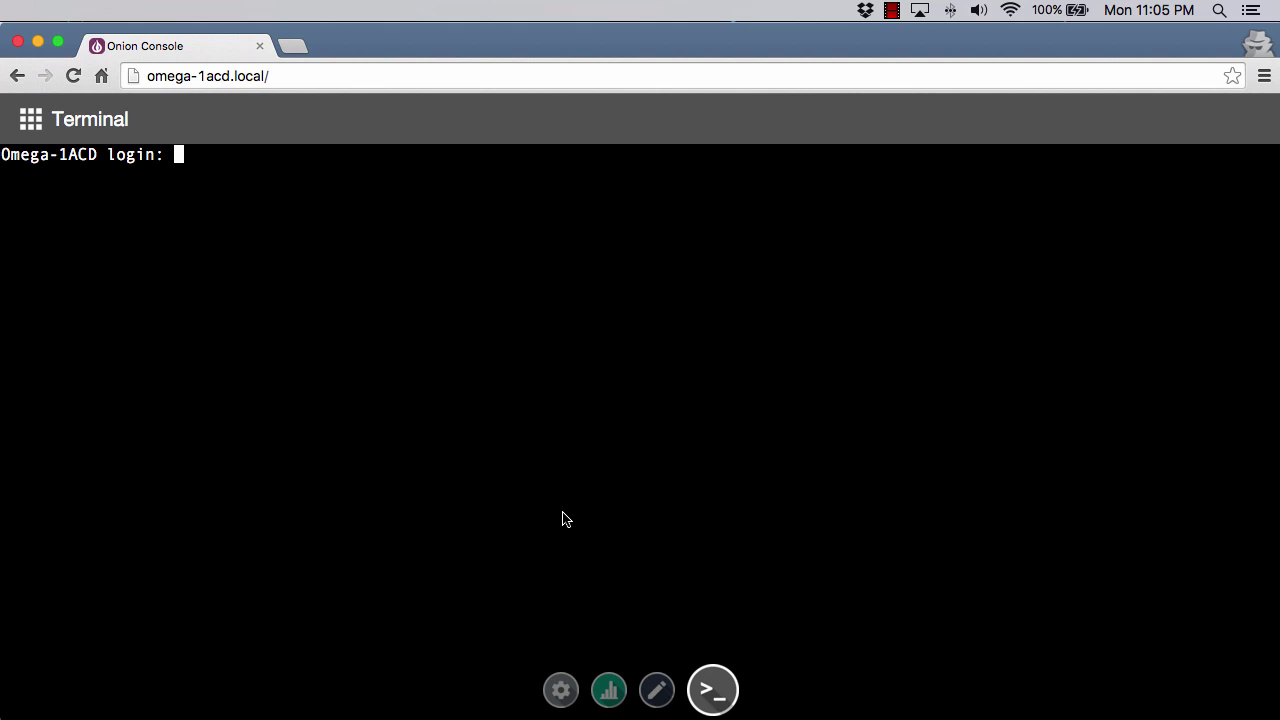
text(root)
key(Return)
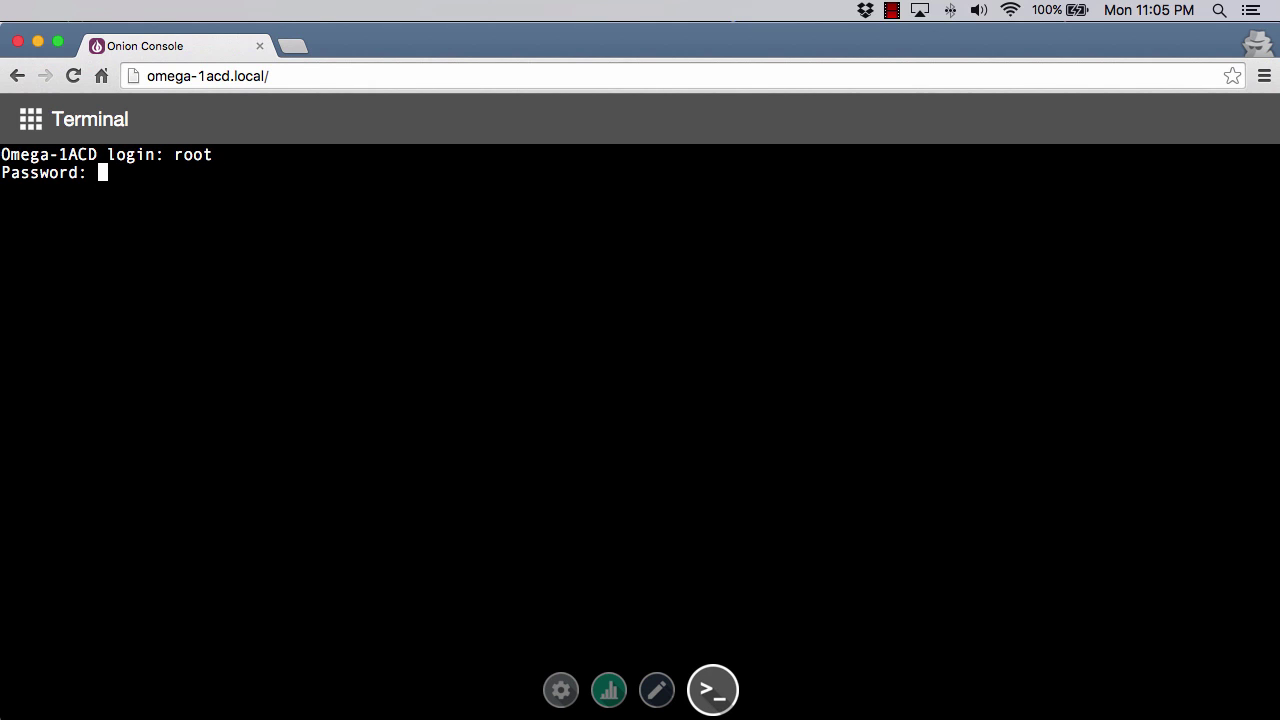
key(Return)
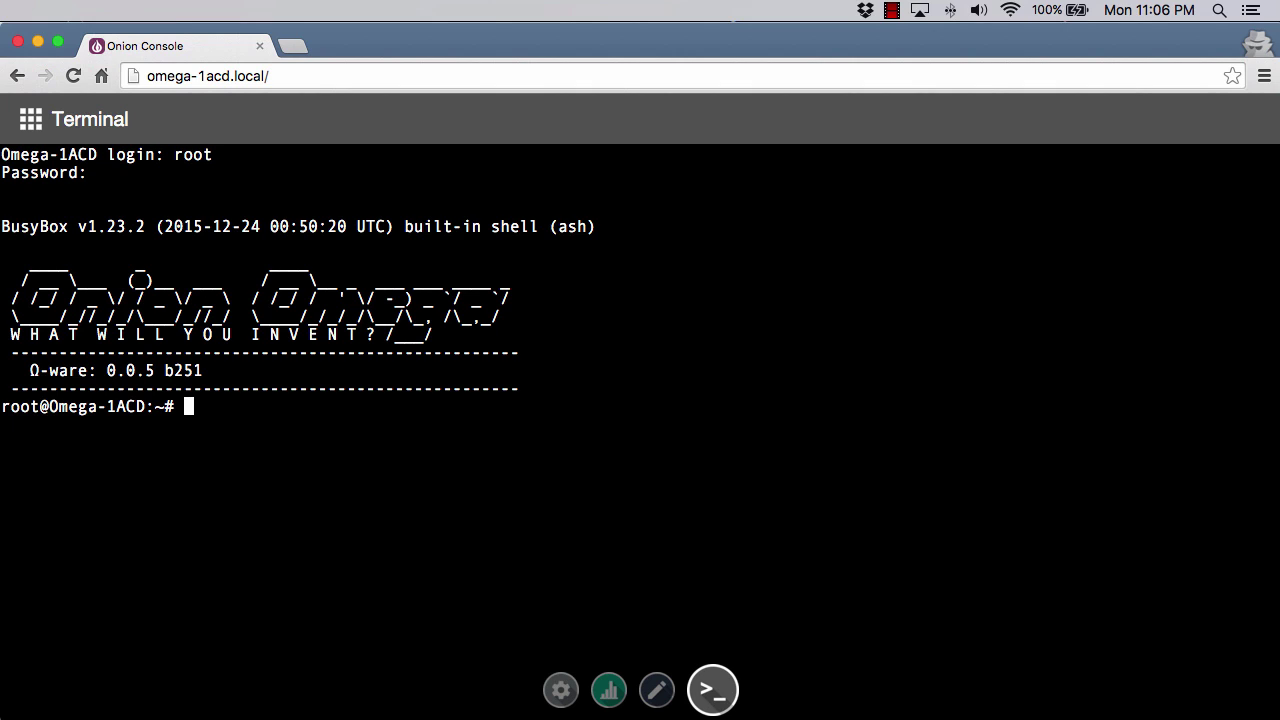
List the root directory with ls /, then start typing the expled command.
text(ls /)
key(Return)
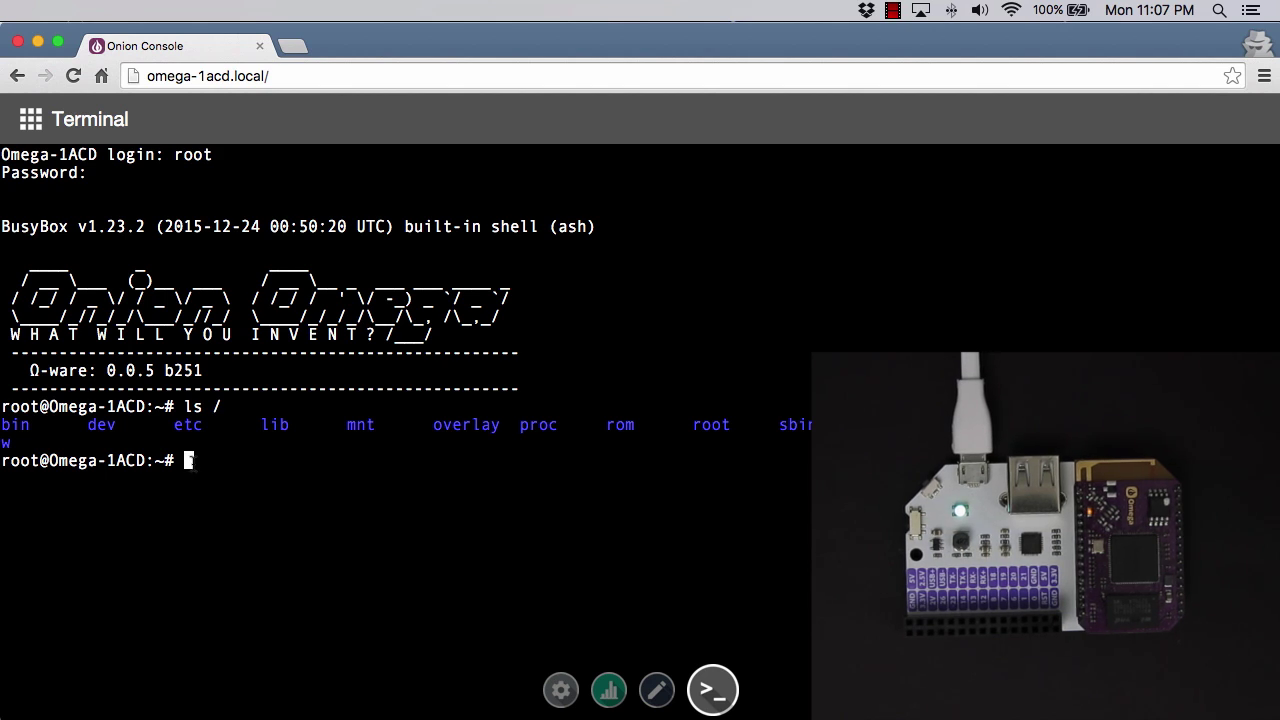
text(expled 0x)
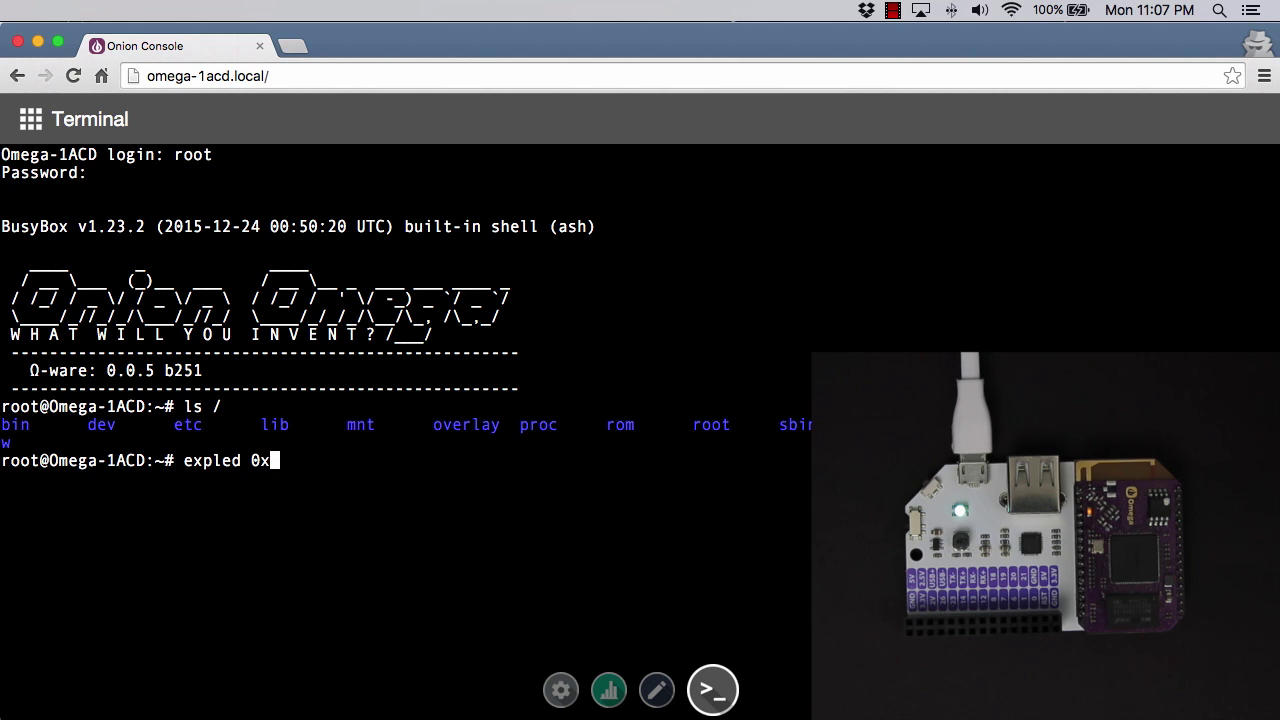
Run expled 0xFF0000 to turn the expansion dock LED red.
text(FF)
text(00)
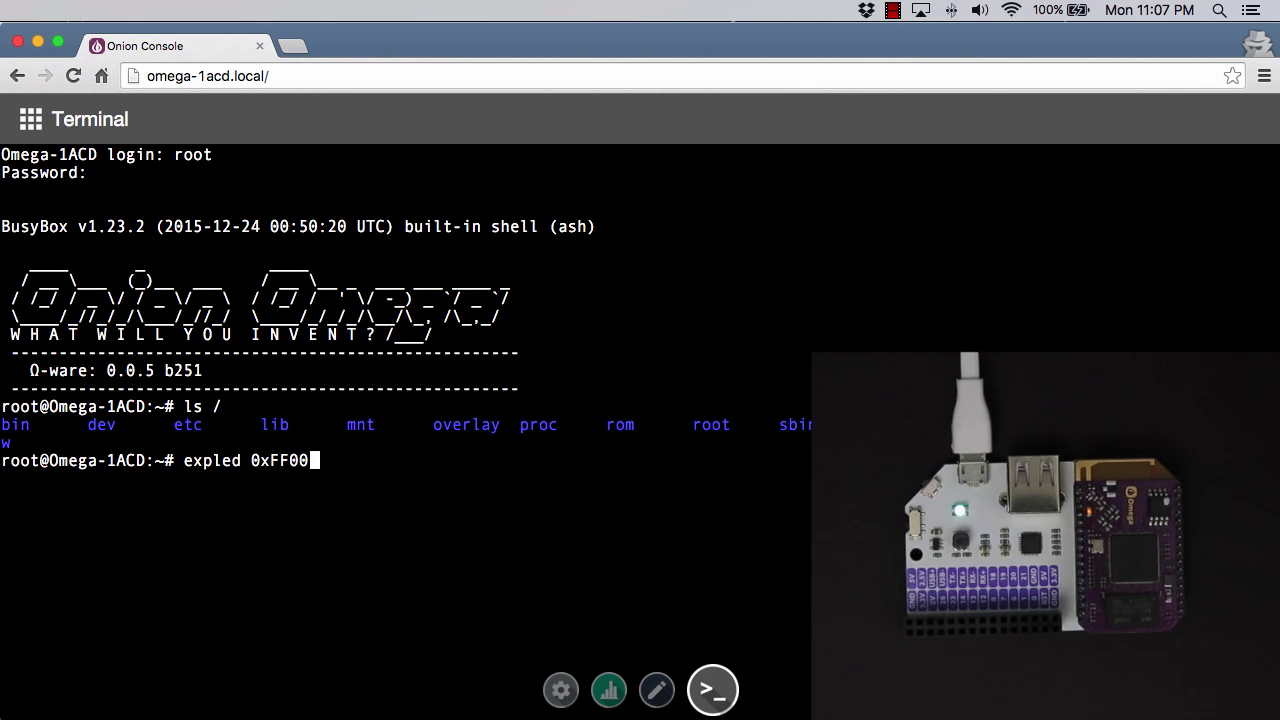
text(00)
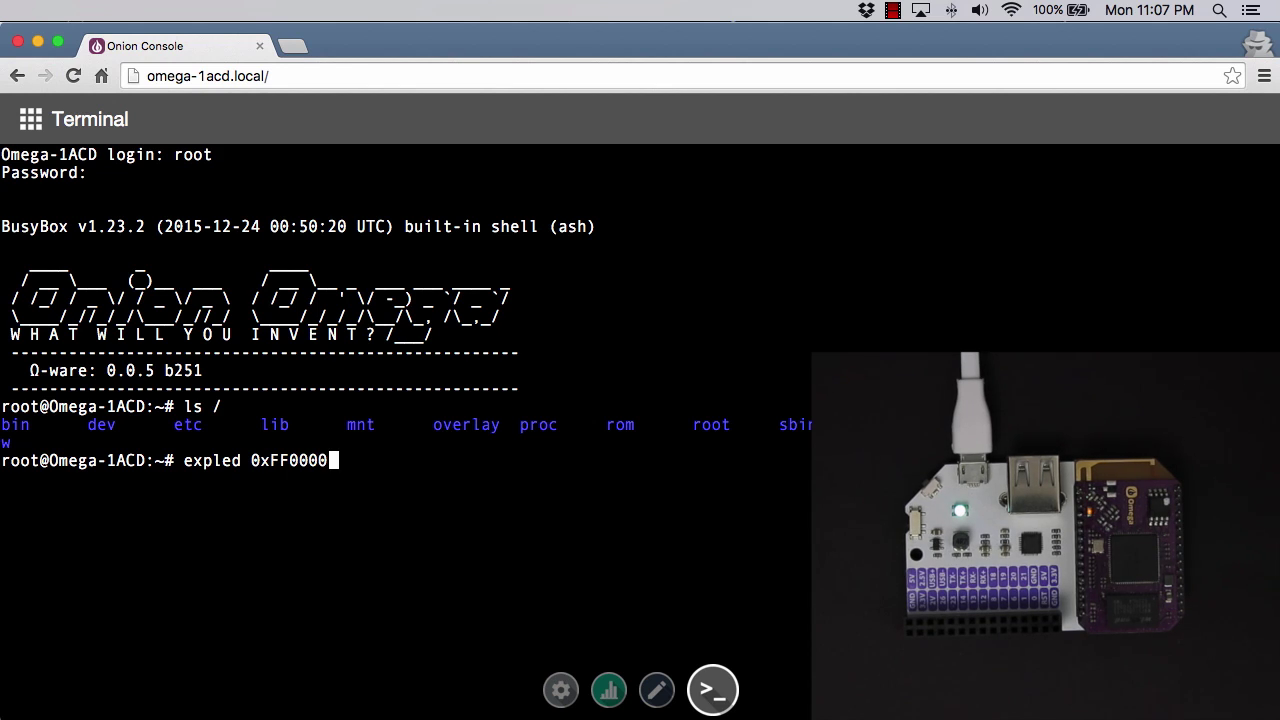
key(Return)
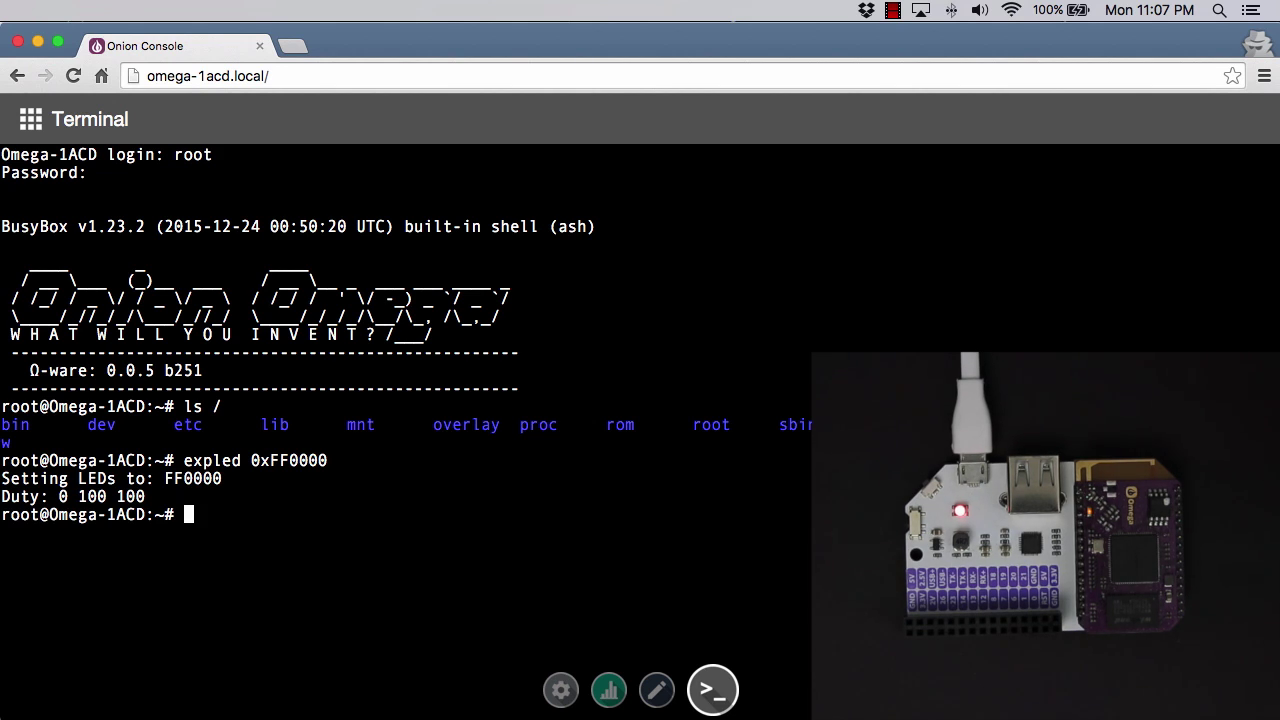
Edit the recalled command to expled 0x00FF00 and run it, turning the LED green.
key(Up)
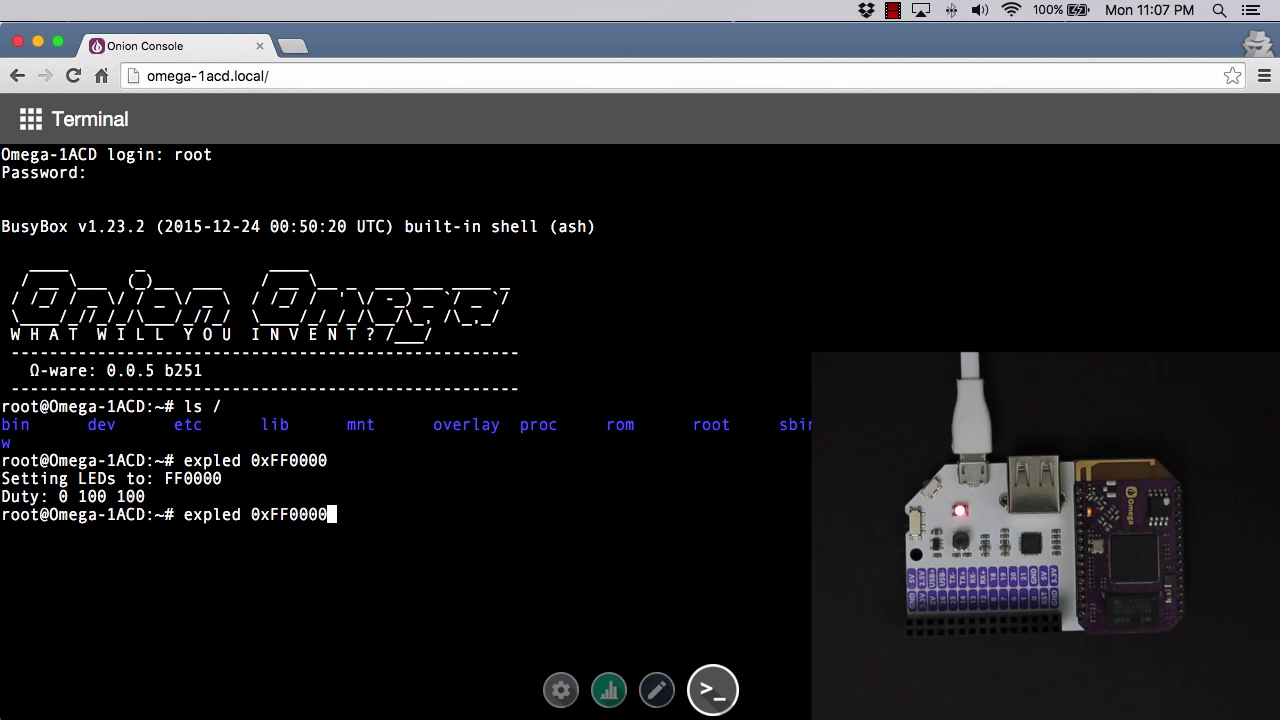
key(Left)
key(Left)
key(Right)
key(BackSpace)
key(BackSpace)
text(00FF)
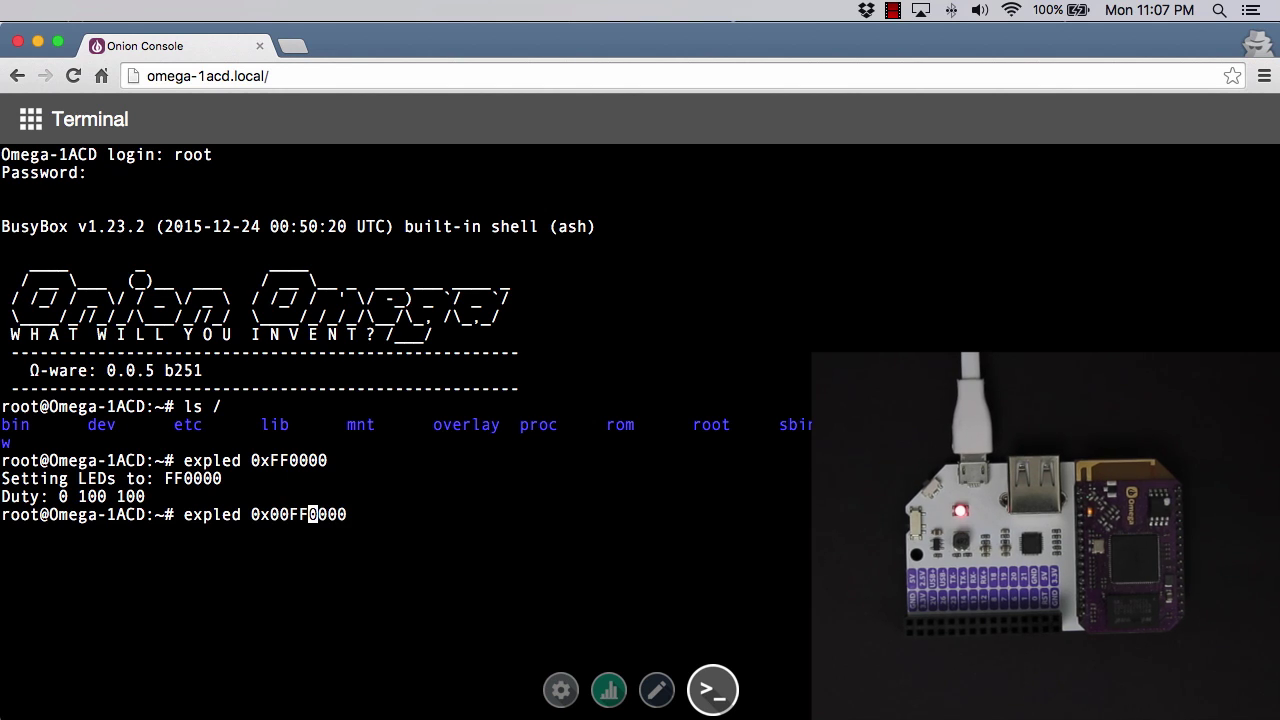
key(Right)
key(Right)
key(Right)
key(Right)
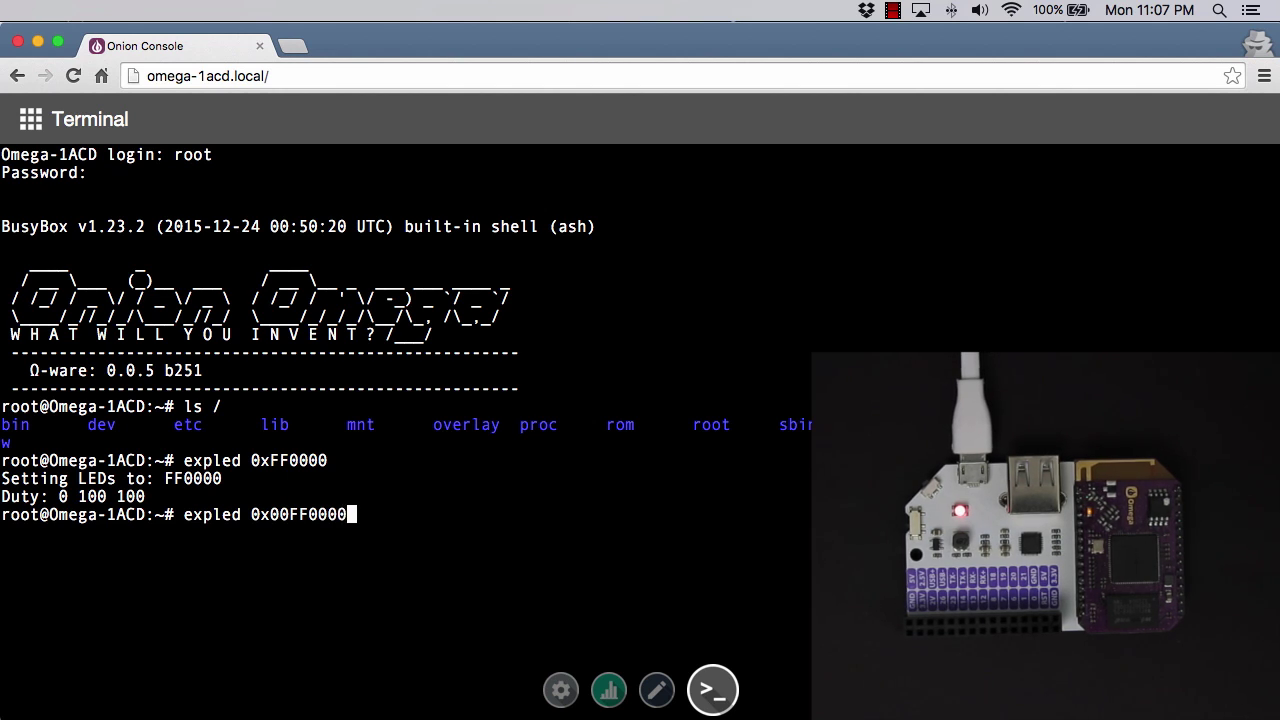
key(BackSpace)
key(BackSpace)
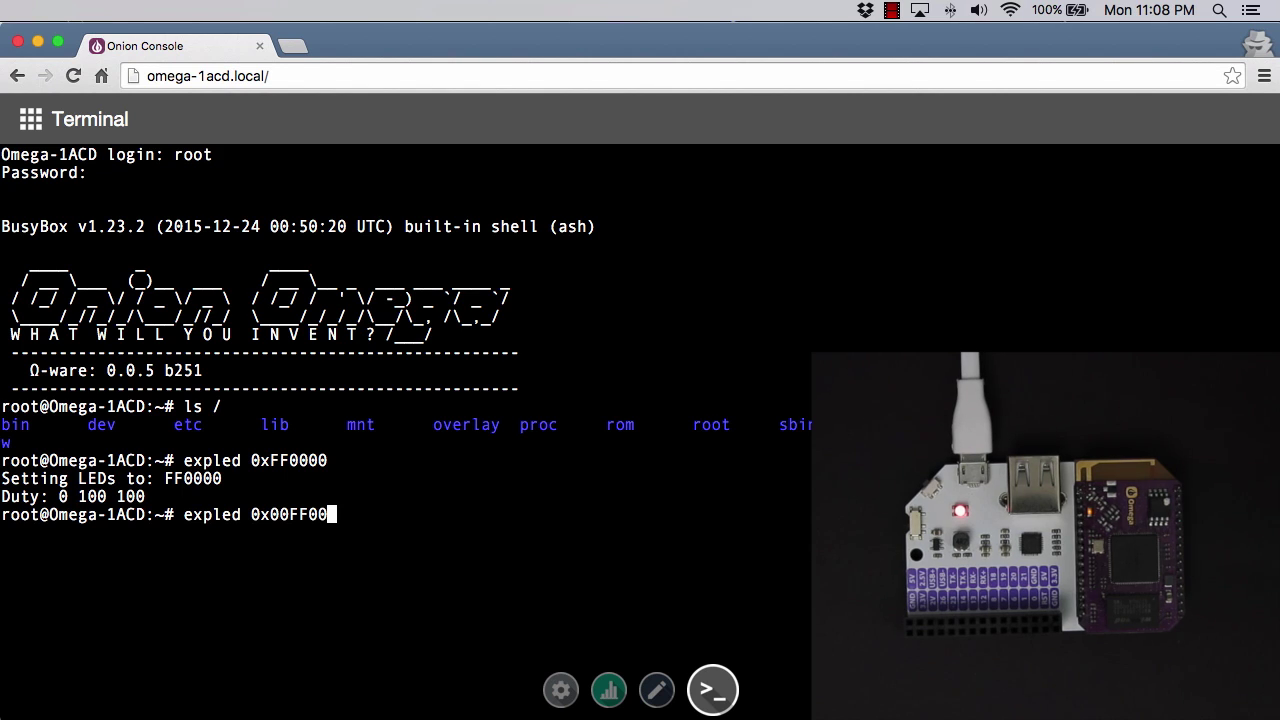
key(Return)
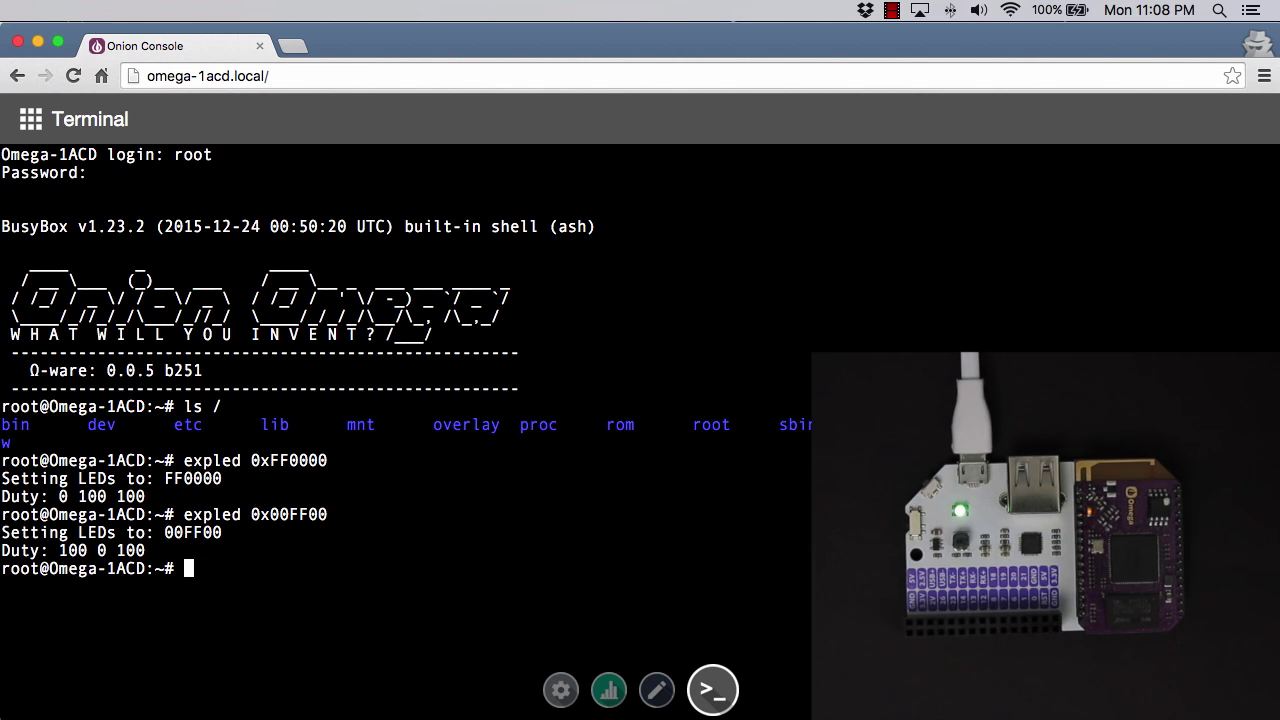
Change the recalled value to 0x0000FF and run it, turning the LED blue.
key(Up)
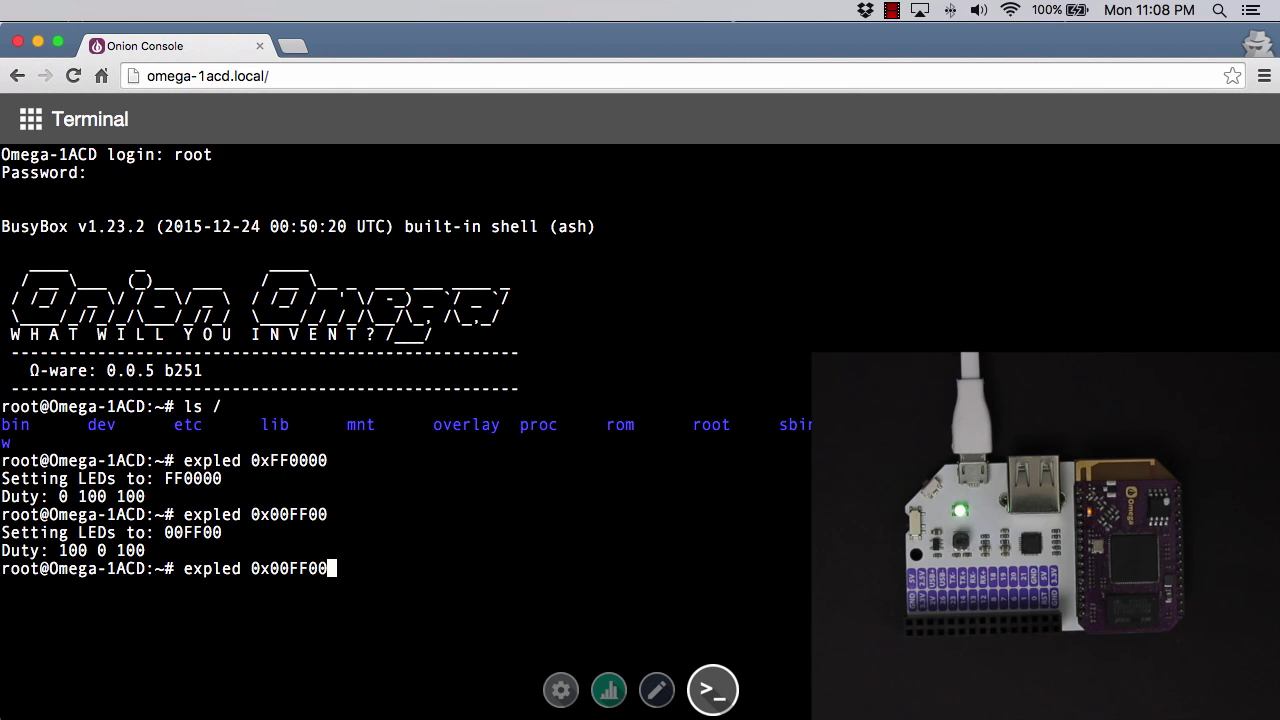
key(BackSpace)
key(BackSpace)
key(BackSpace)
key(BackSpace)
text(00FF)
key(Return)
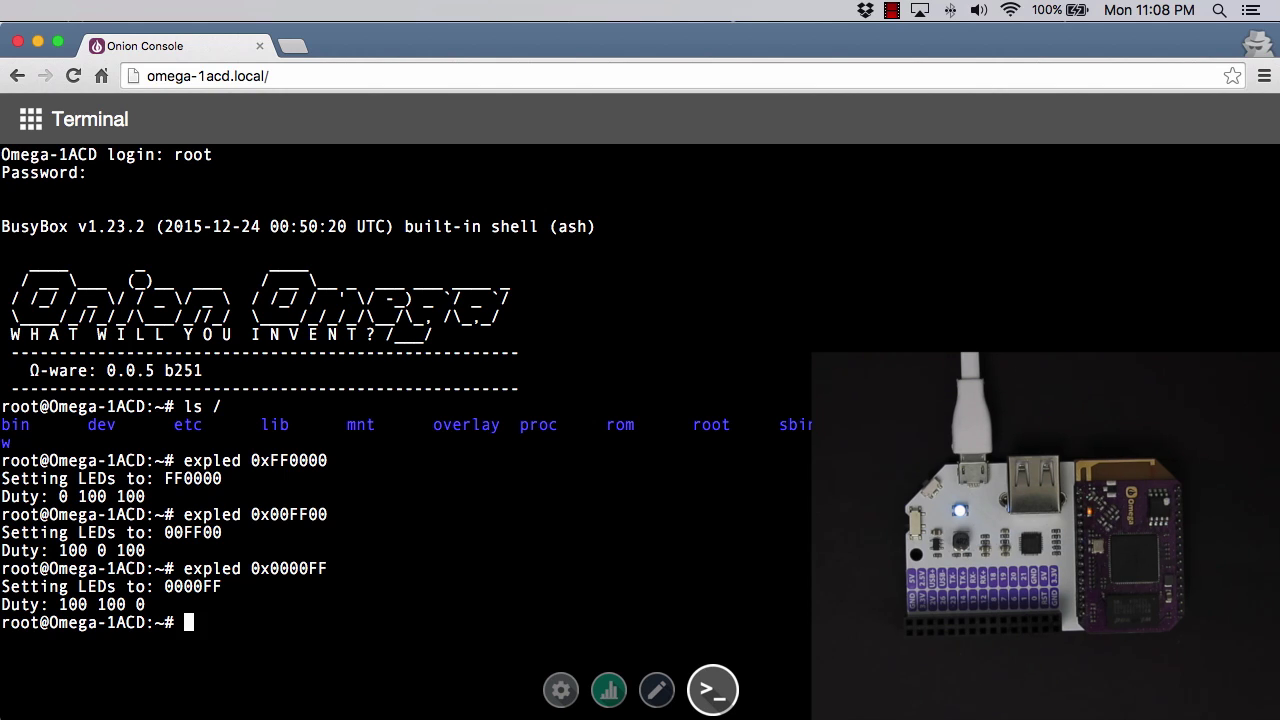
Recall the command and replace the colour value with AABBCC.
key(Up)
key(BackSpace)
key(BackSpace)
key(BackSpace)
key(BackSpace)
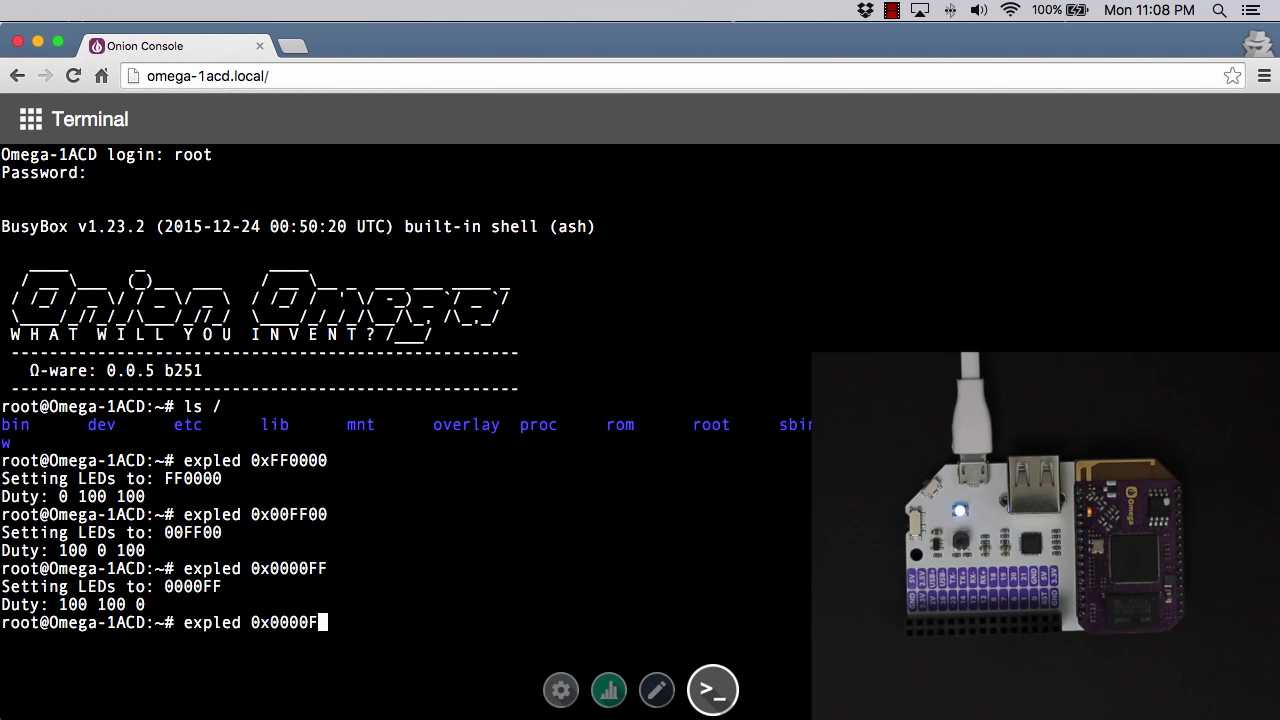
key(BackSpace)
key(BackSpace)
text(AABBCC)
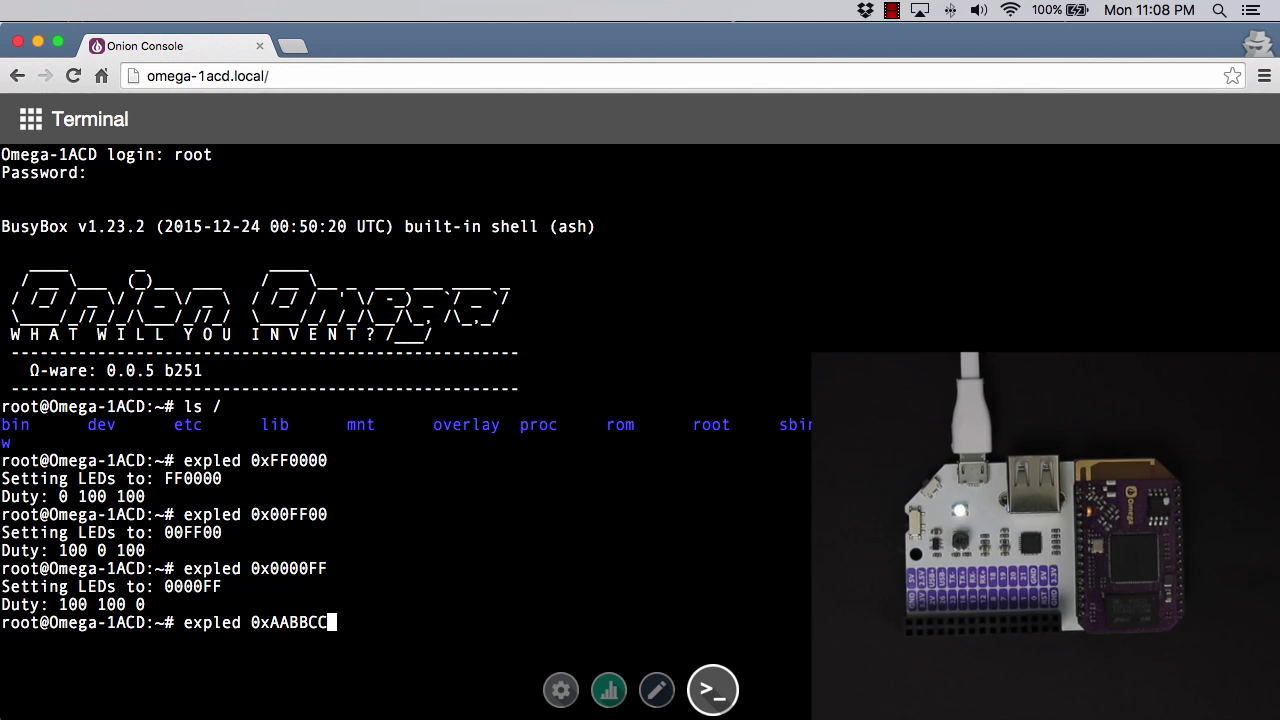
Run expled 0xAABBCC, then end the root session with exit.
key(Return)
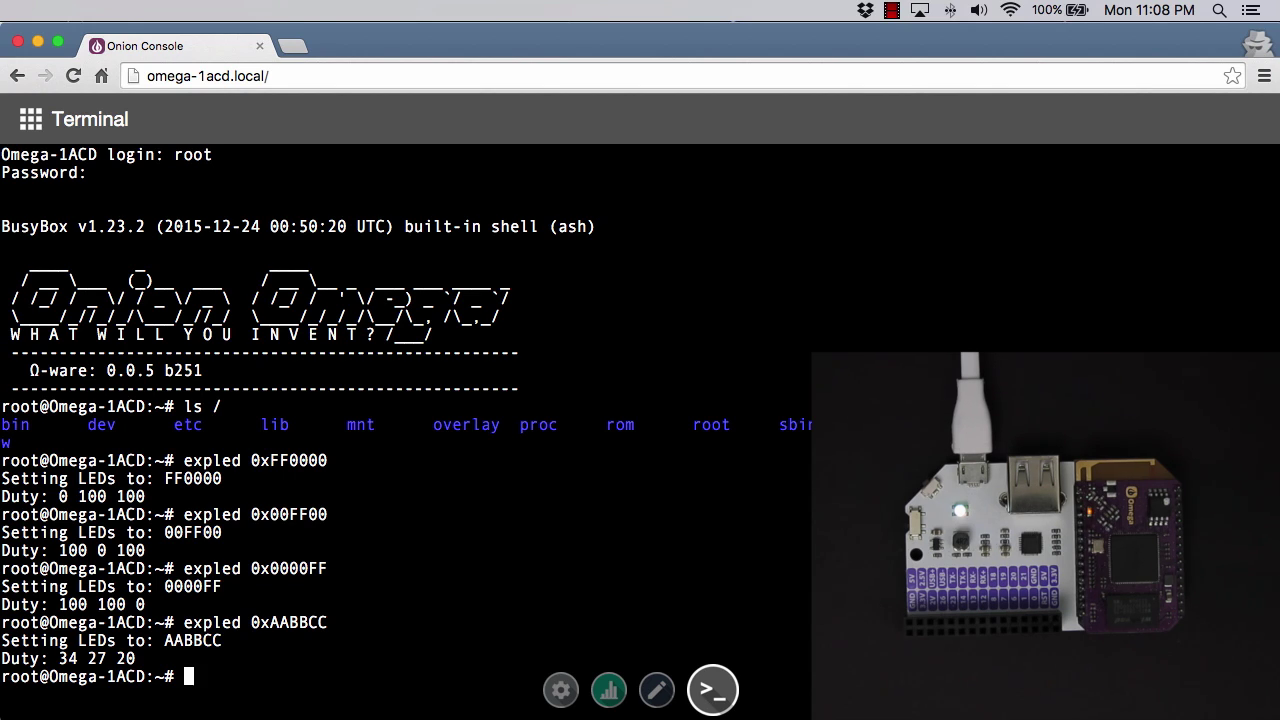
text(exit)
key(Return)
key(Return)
key(Return)
key(Return)
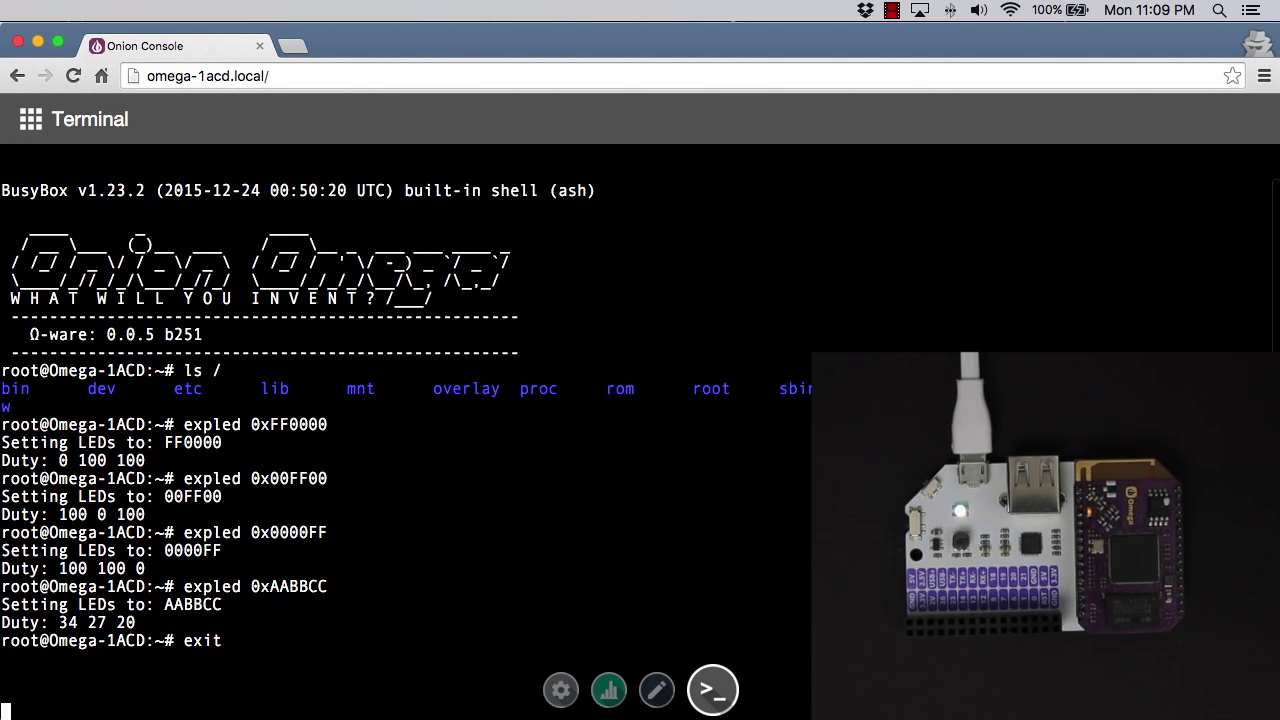
text(slkdfjsdf)
key(Return)
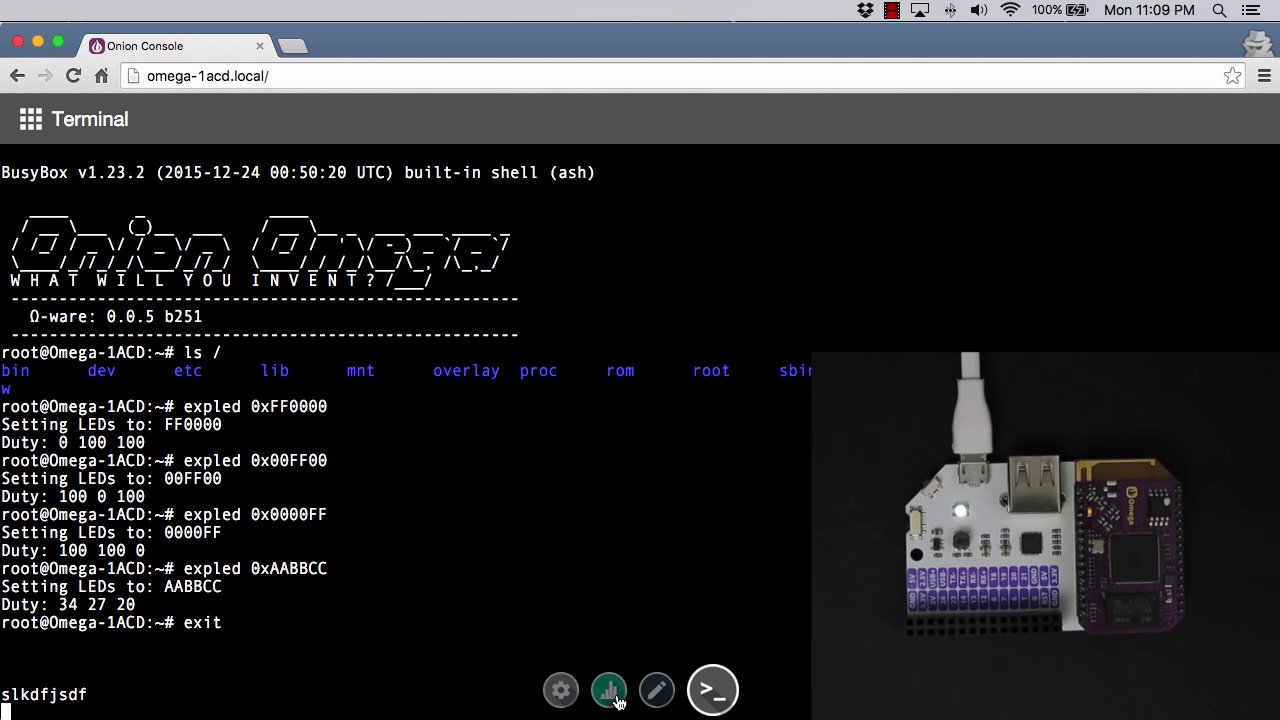
click(652, 704)
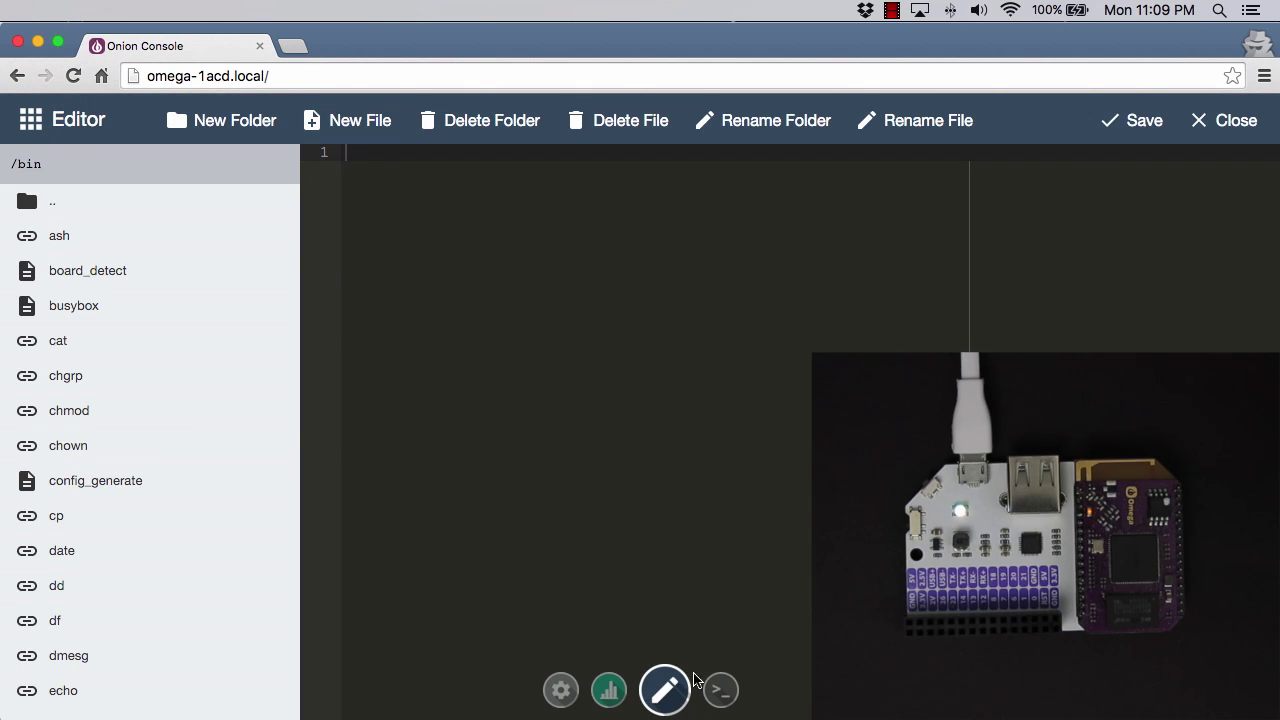
click(724, 701)
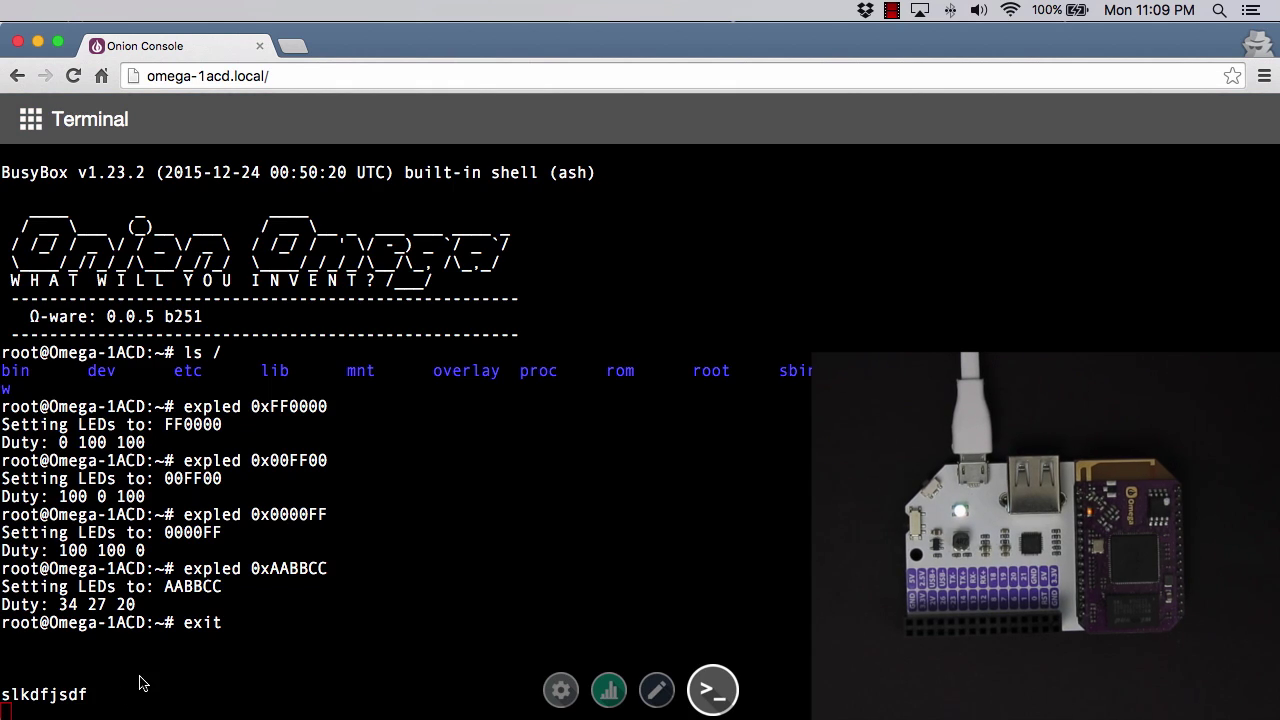